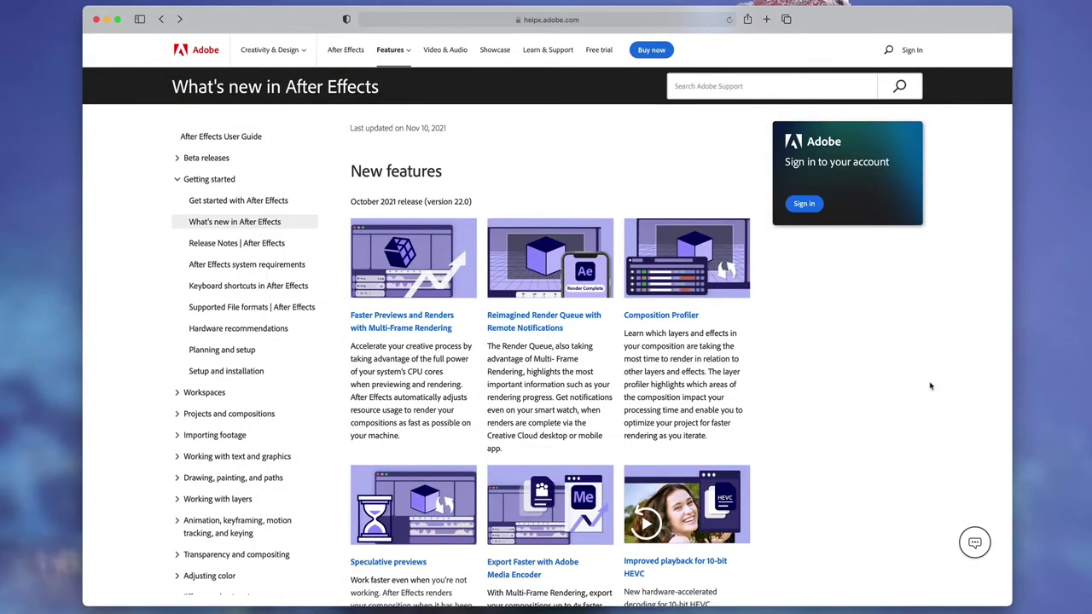
Open the Composition Profiler section of Adobe's What's new in After Effects help page.
left_click(667, 317)
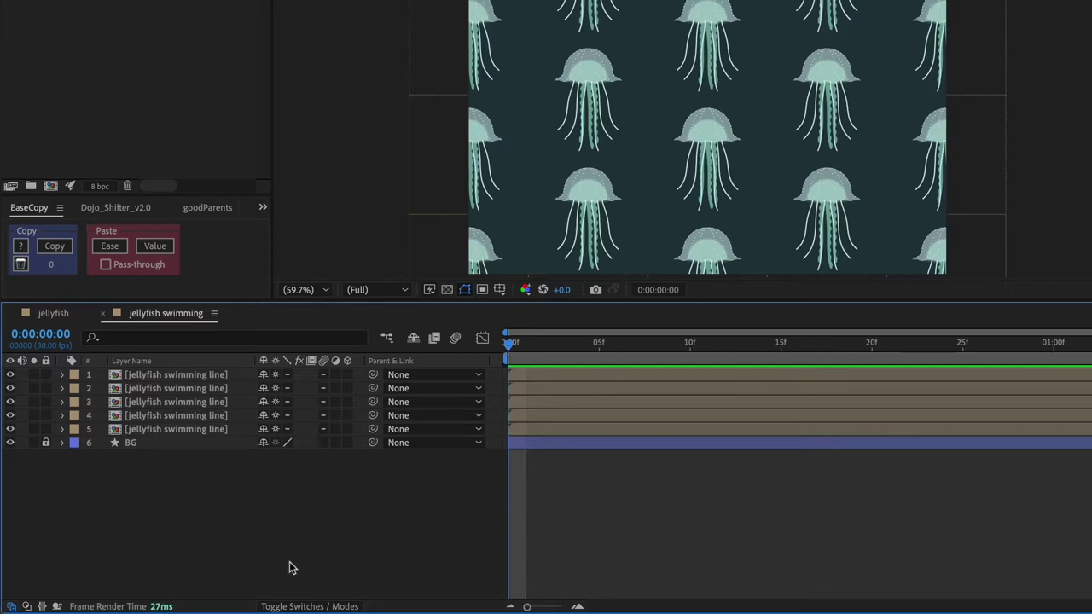
Show the Render Time column and scrub to a later frame to compare per-layer render times.
left_click(57, 607)
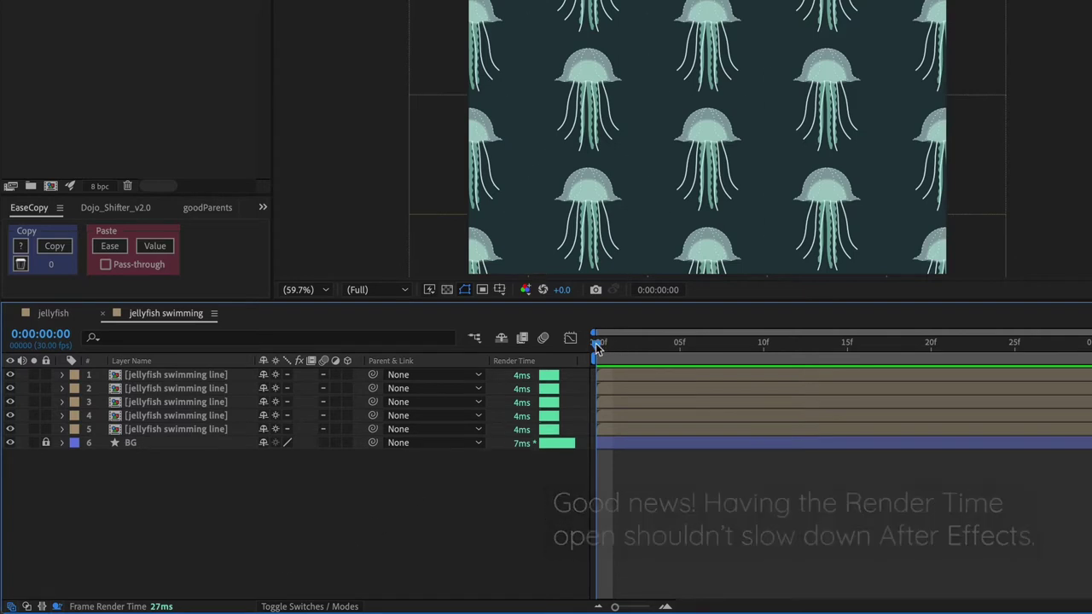
left_click_drag(596, 345, 743, 352)
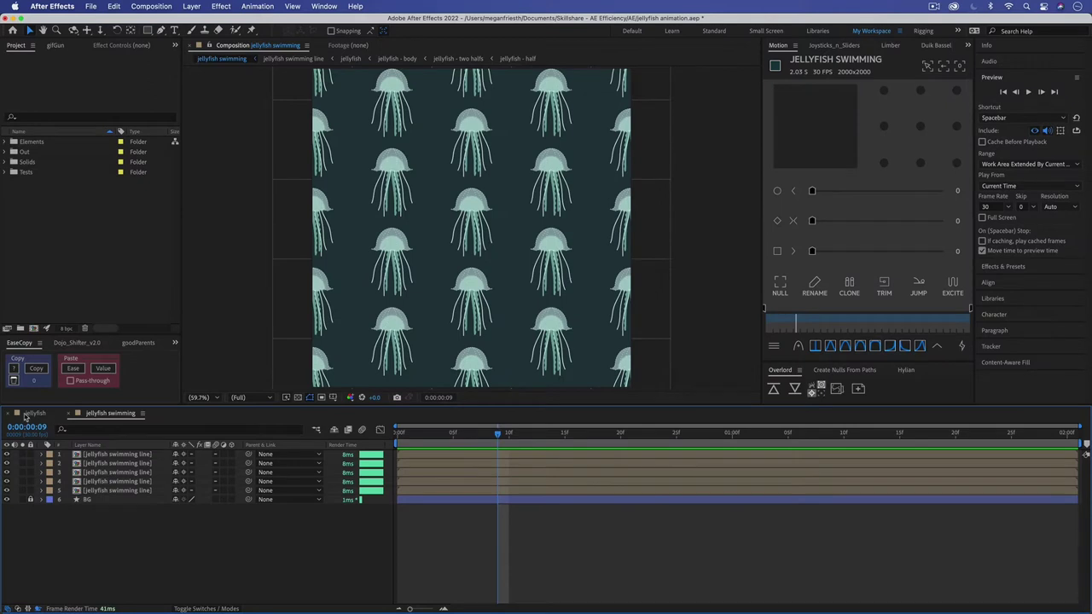
left_click(53, 313)
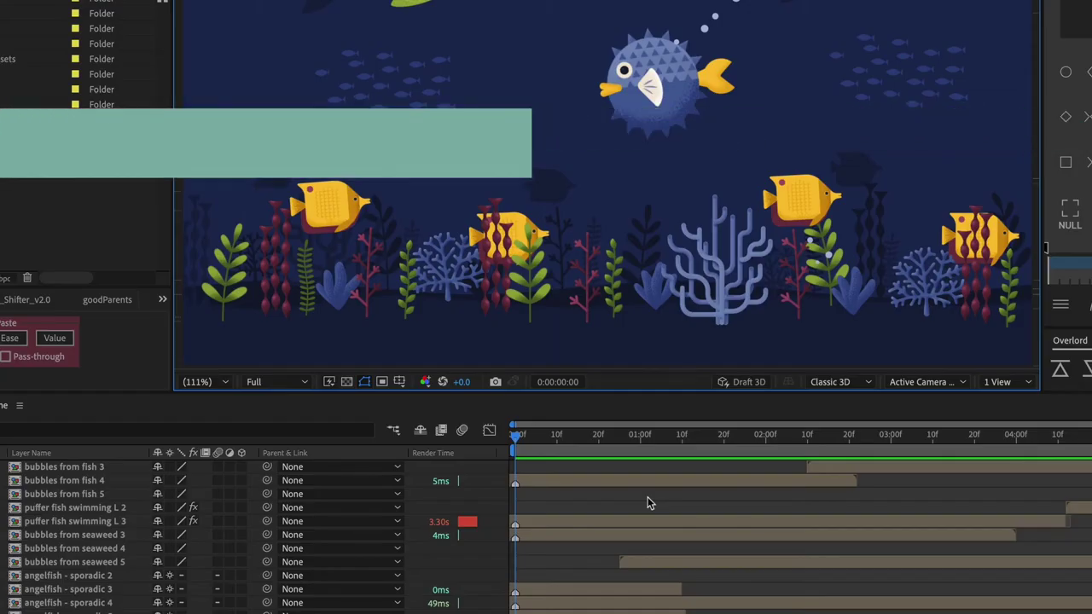
Set the viewer's Resolution/Down Sample Factor to Quarter.
left_click(302, 383)
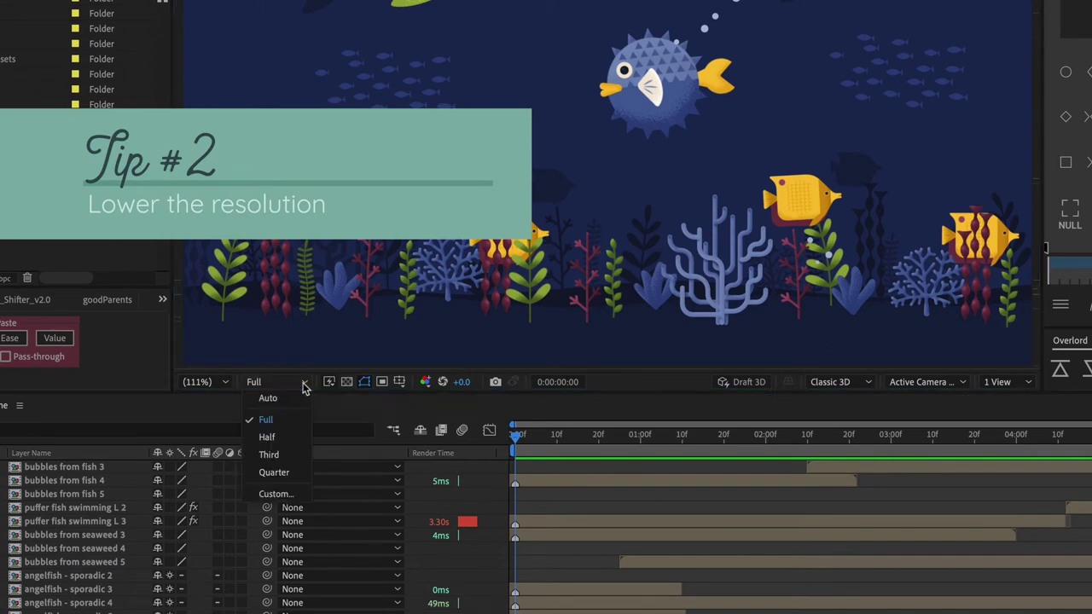
left_click(282, 474)
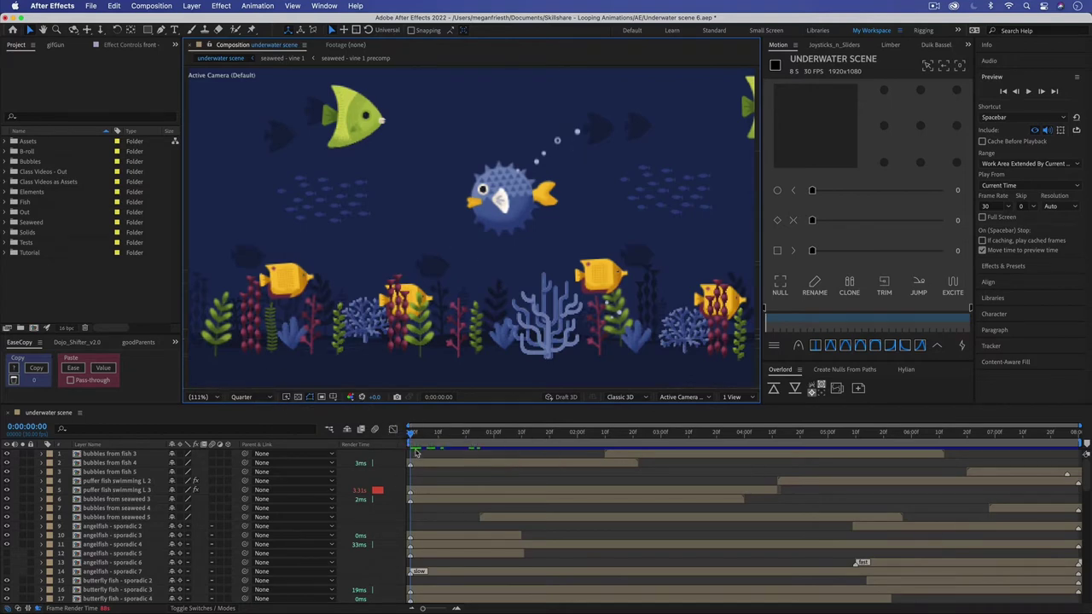
Jump to frame 26 and set the viewer resolution to Full.
left_click(483, 435)
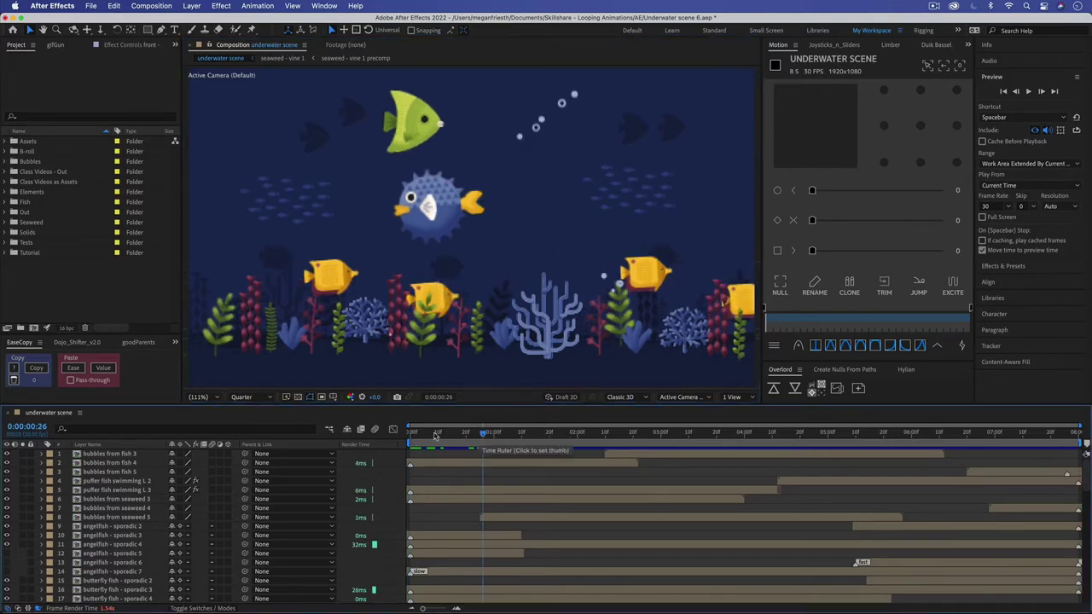
left_click(255, 399)
left_click(244, 421)
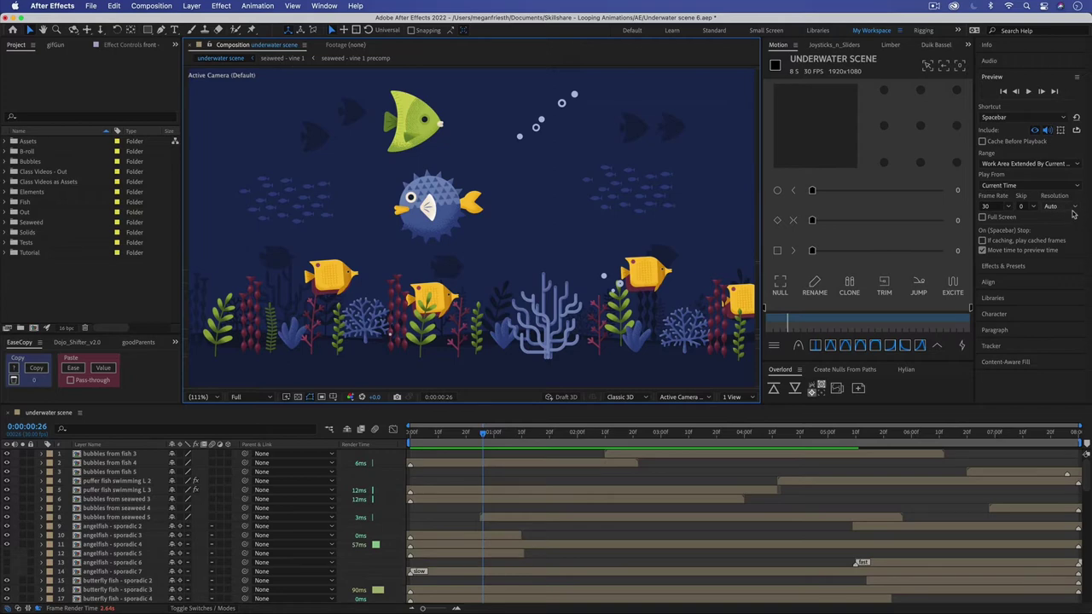
Set preview playback resolution to Quarter, play and stop a preview, then restore Quarter viewer resolution.
left_click(1073, 208)
left_click(1058, 273)
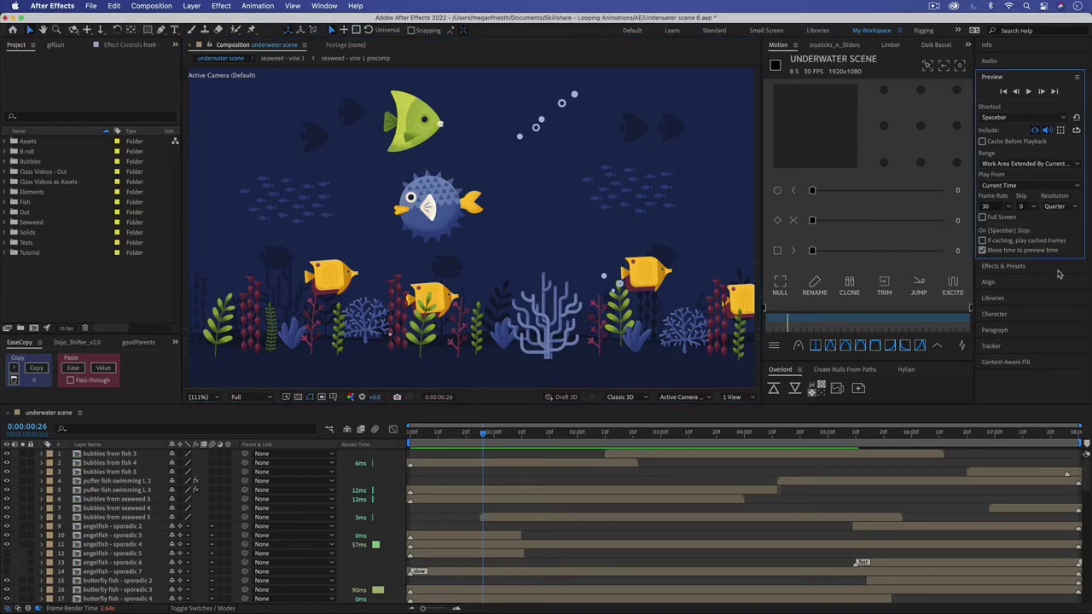
key("space")
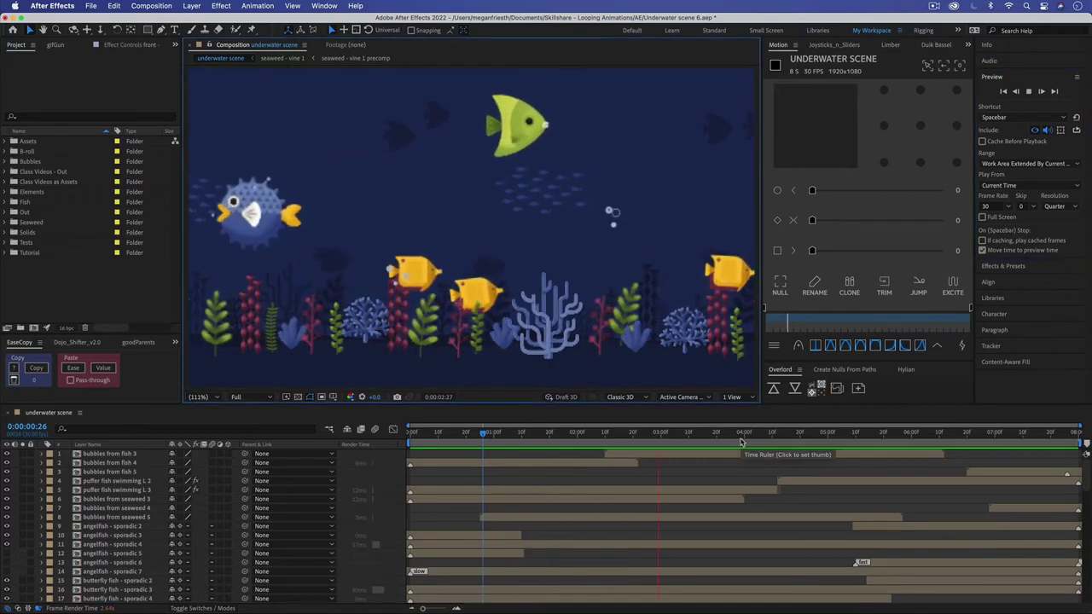
key("space")
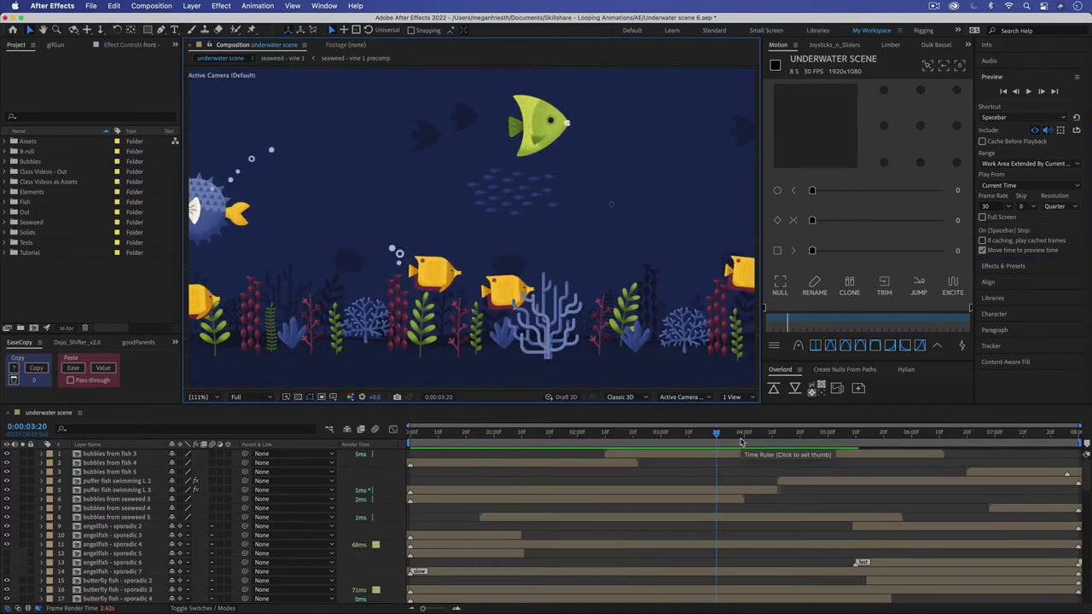
key("super+shift+alt+j")
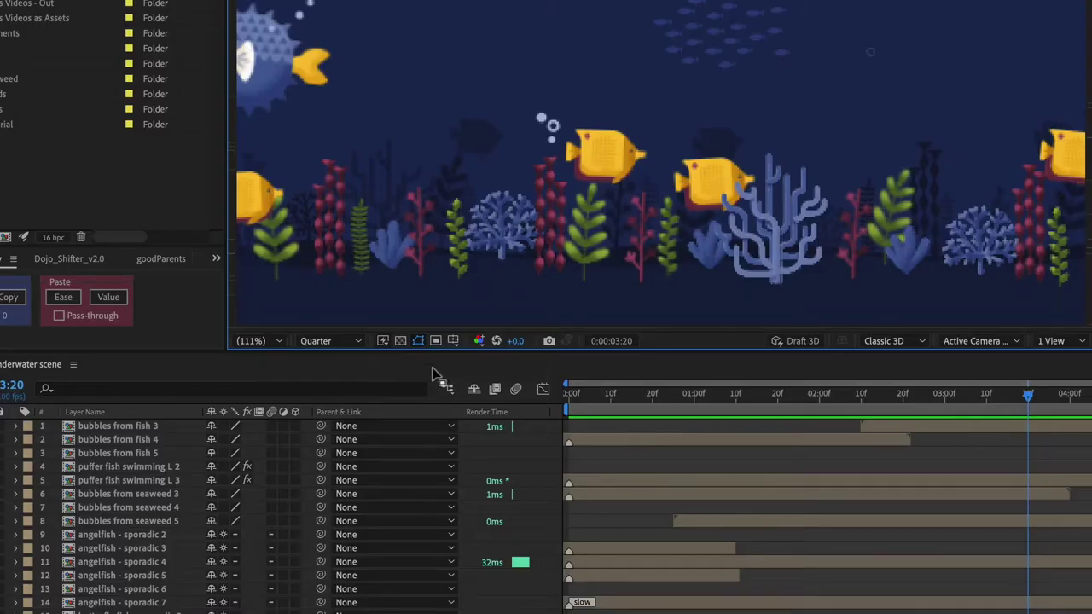
Switch Fast Previews to Adaptive Resolution and play a preview from near the start.
left_click(383, 342)
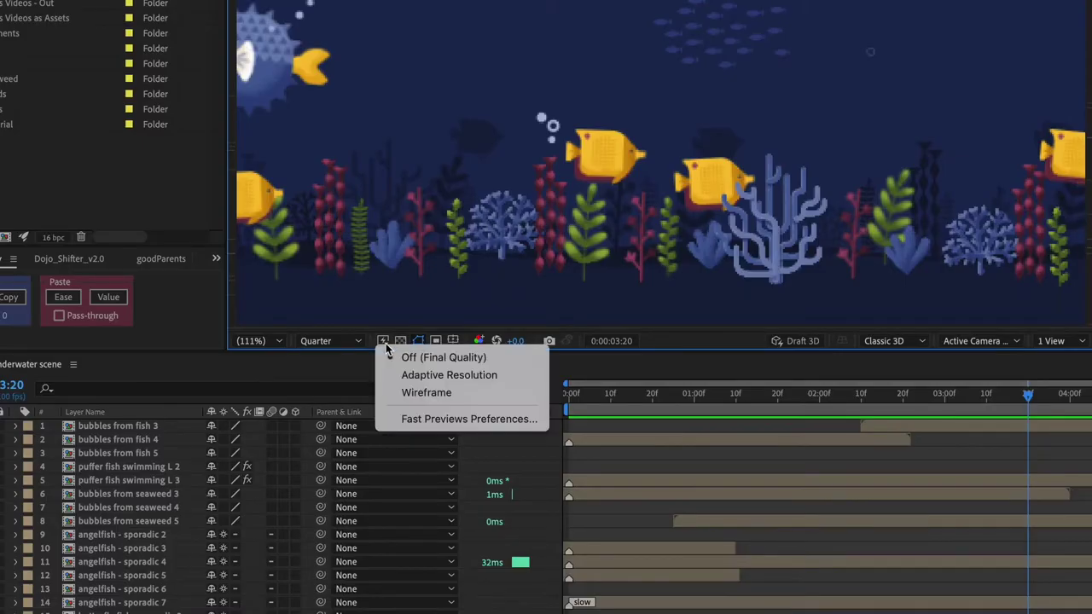
left_click(453, 383)
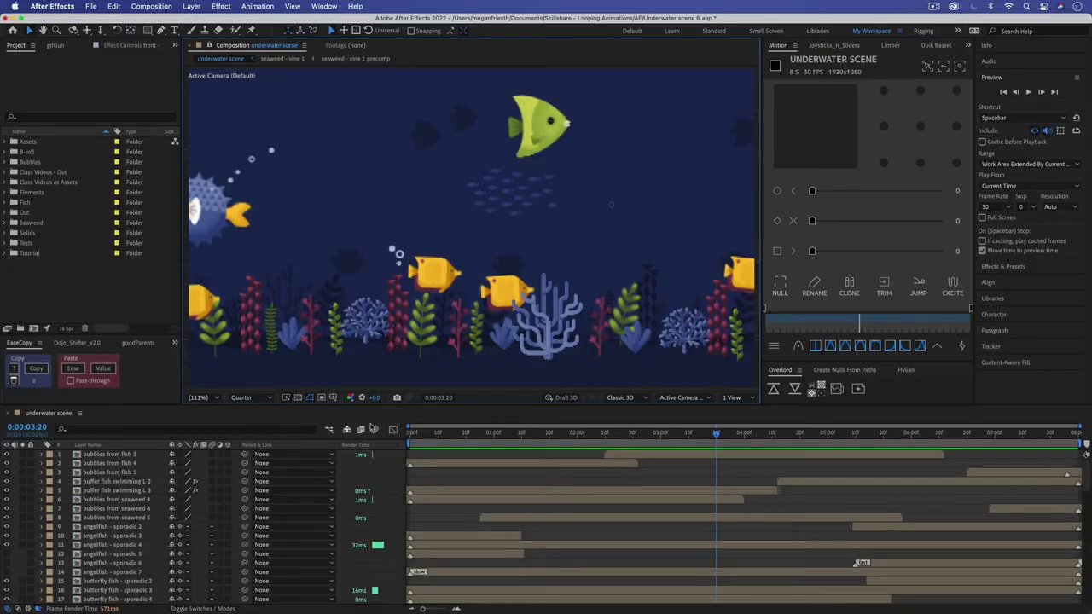
left_click(449, 435)
key("space")
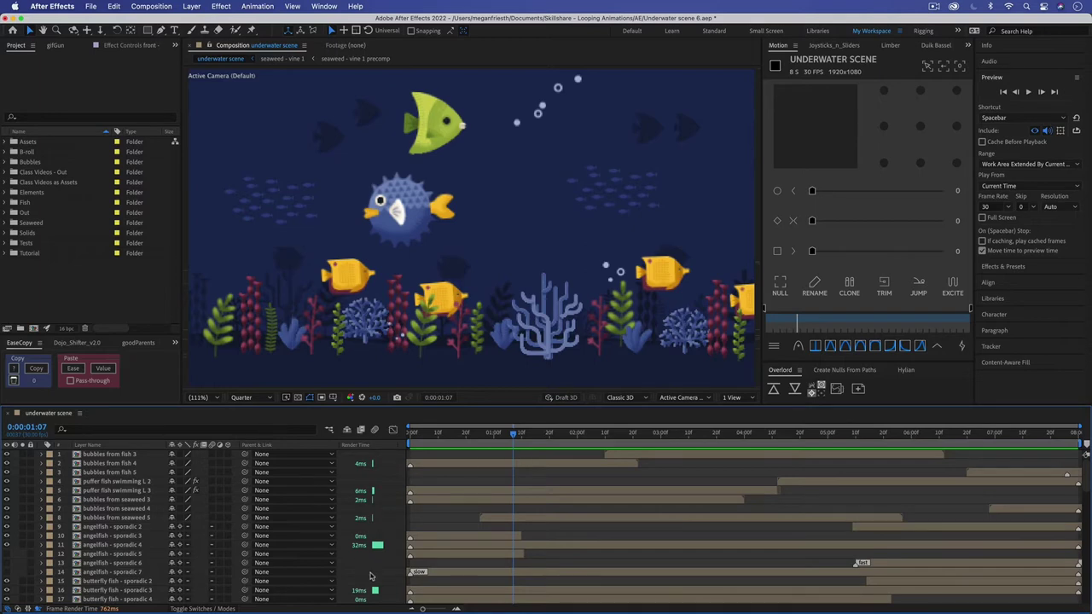
Set Fast Previews back to Off (Final Quality) and viewer magnification to 100%.
left_click(291, 399)
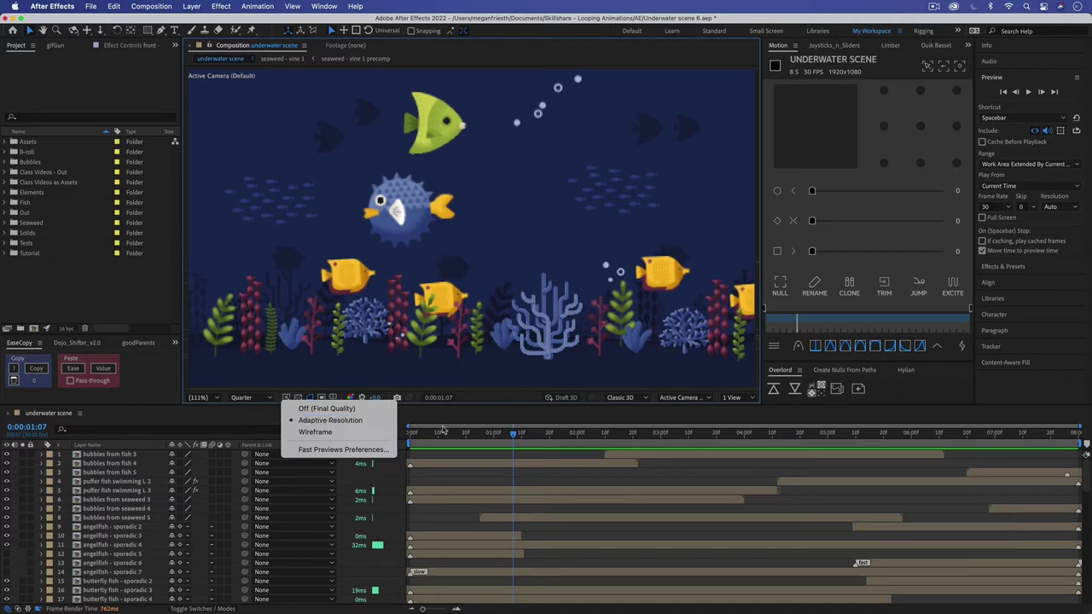
left_click(515, 437)
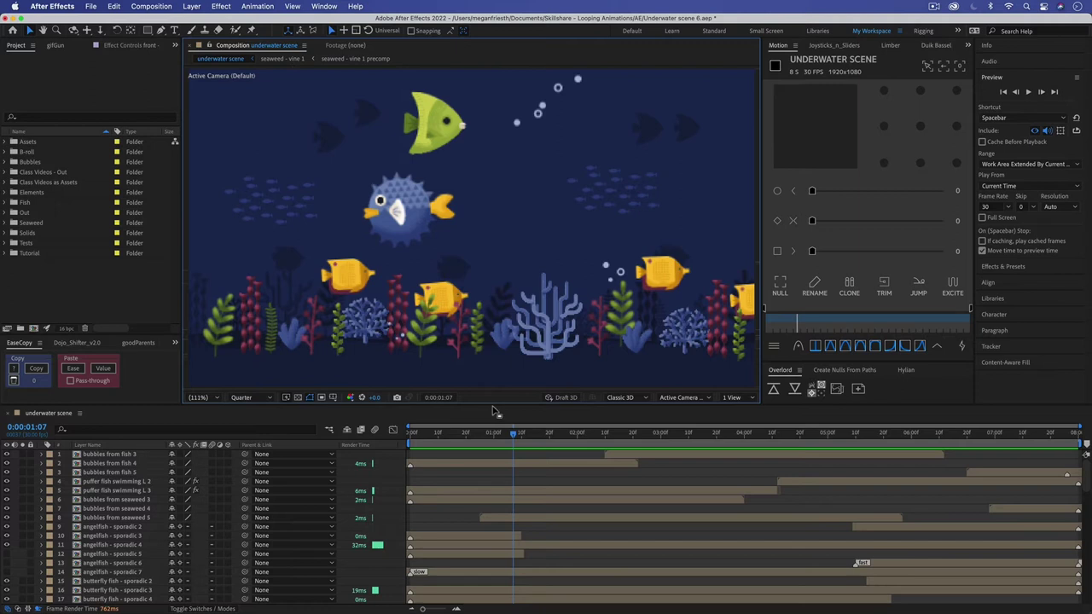
left_click(287, 397)
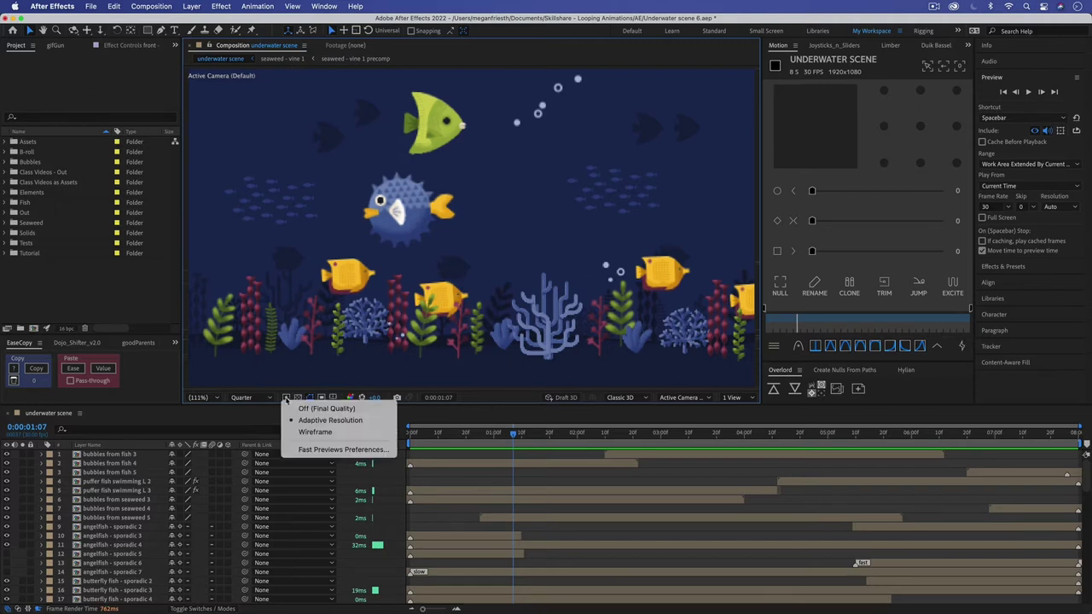
left_click(300, 411)
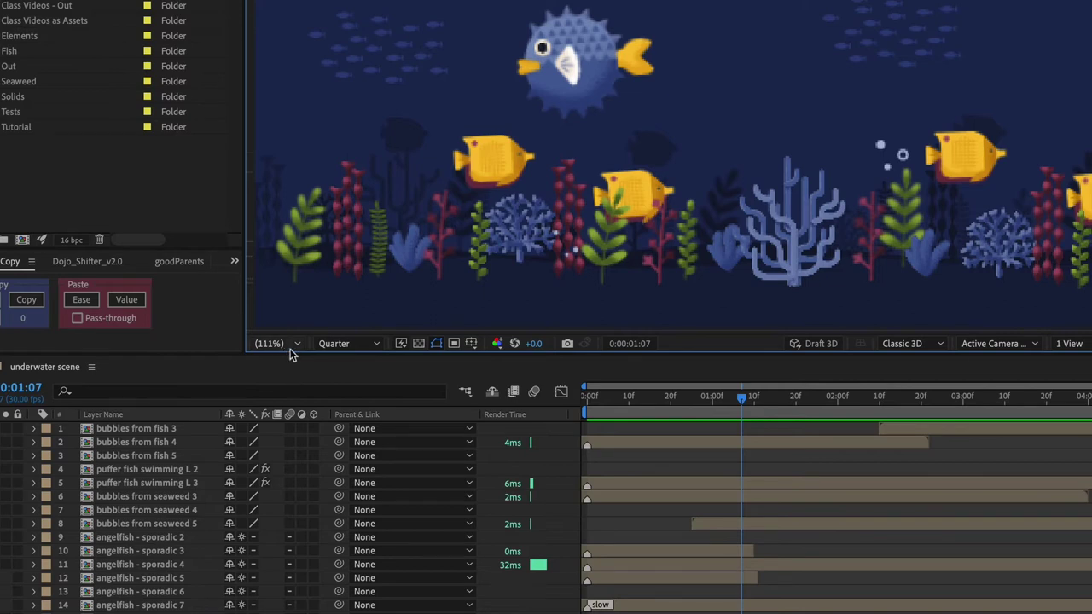
left_click(273, 344)
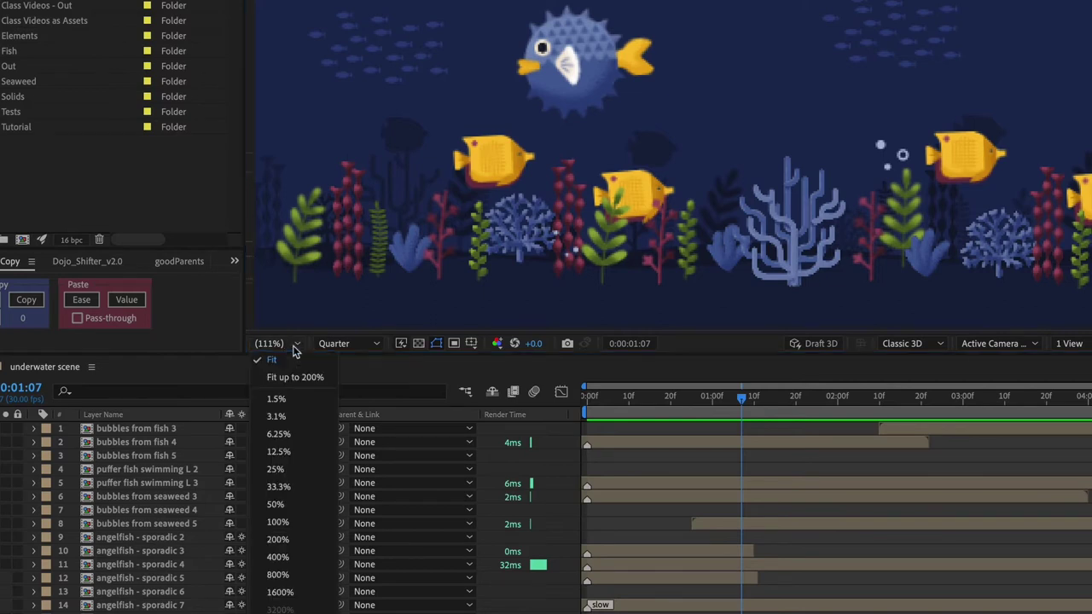
left_click(301, 522)
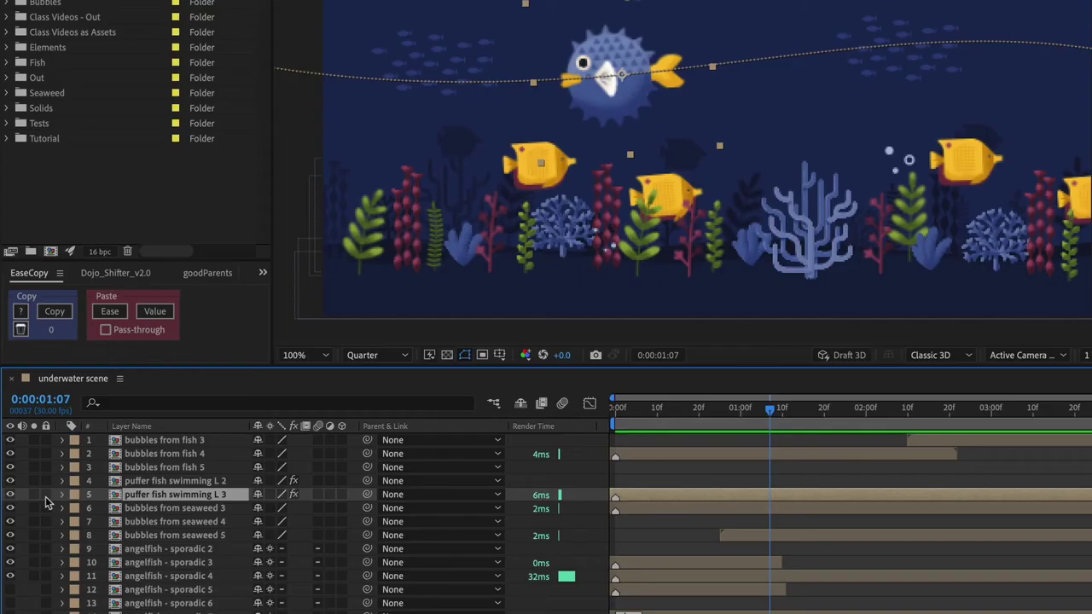
left_click(35, 495)
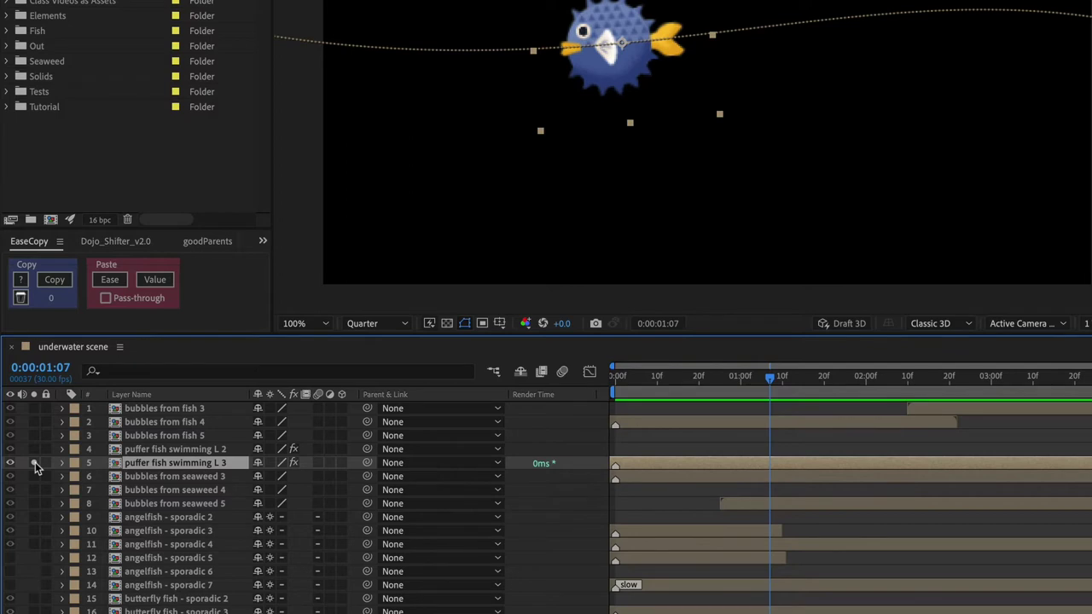
left_click(34, 464)
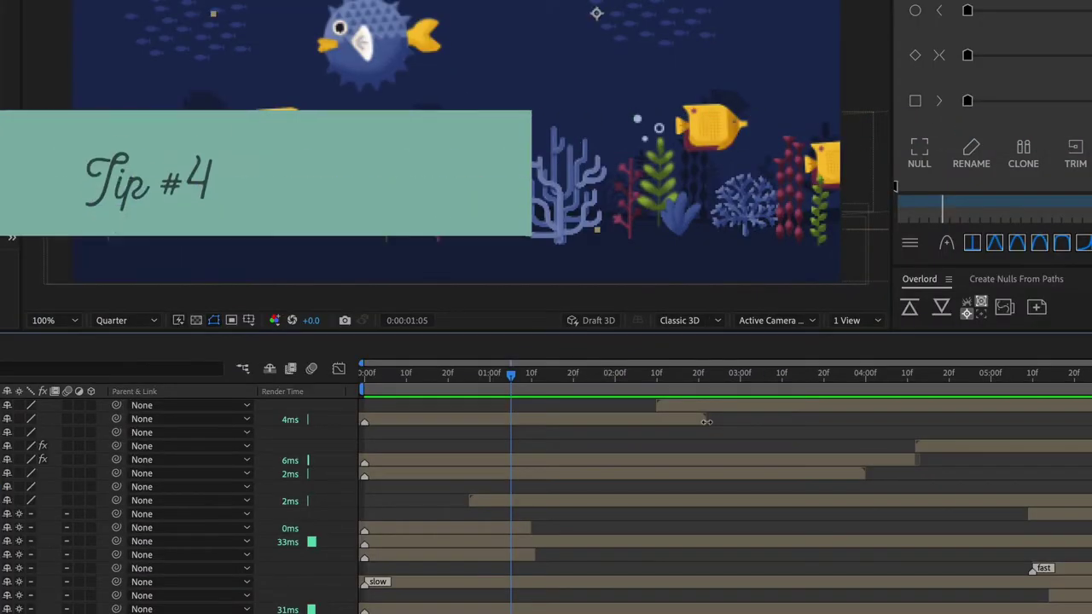
left_click_drag(706, 420, 516, 427)
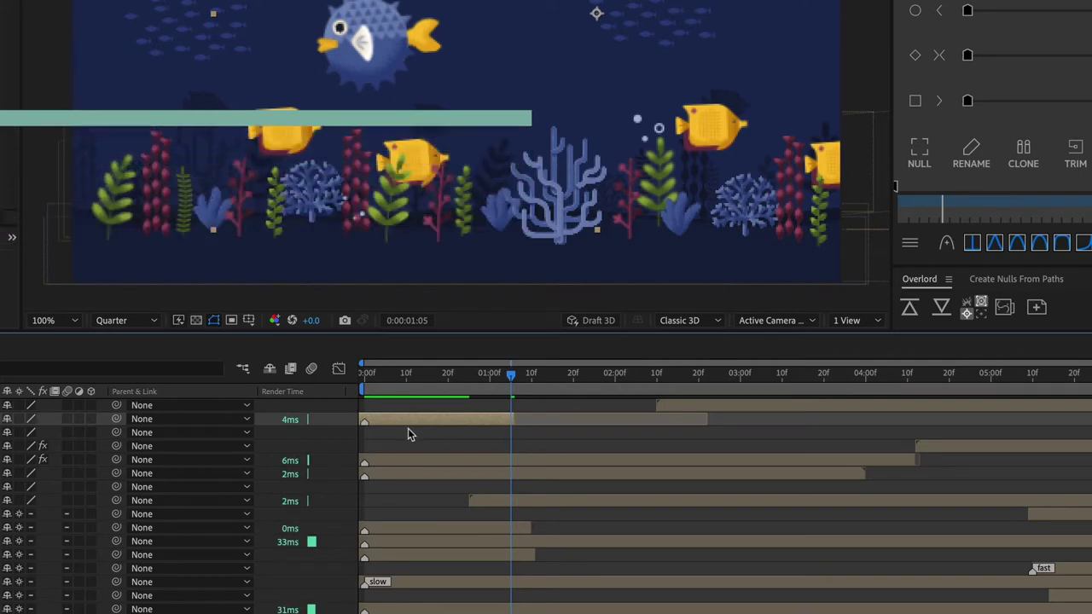
left_click(530, 441)
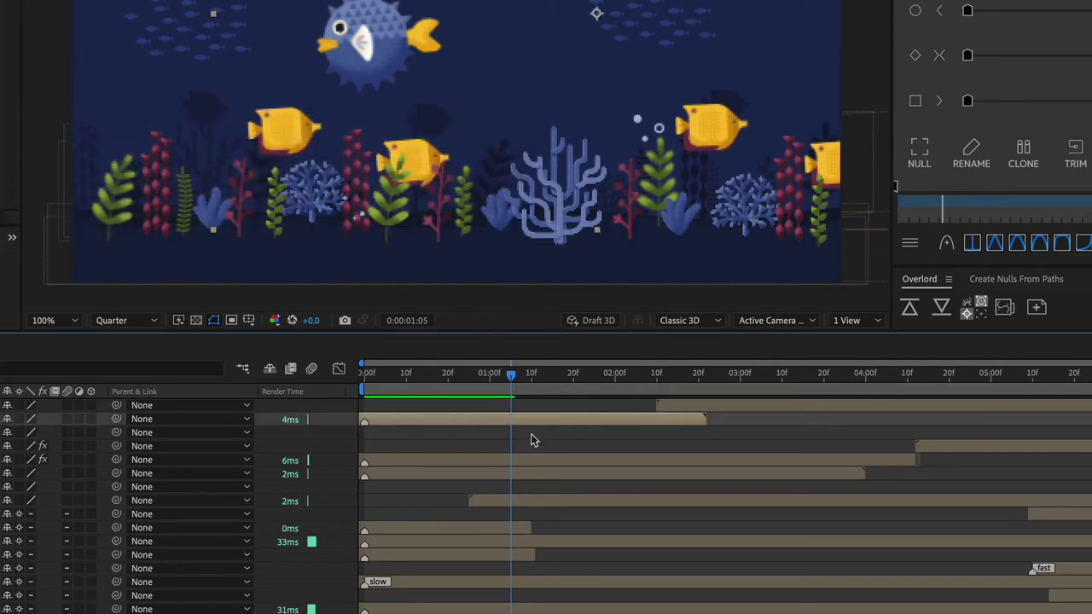
key("alt+bracketright")
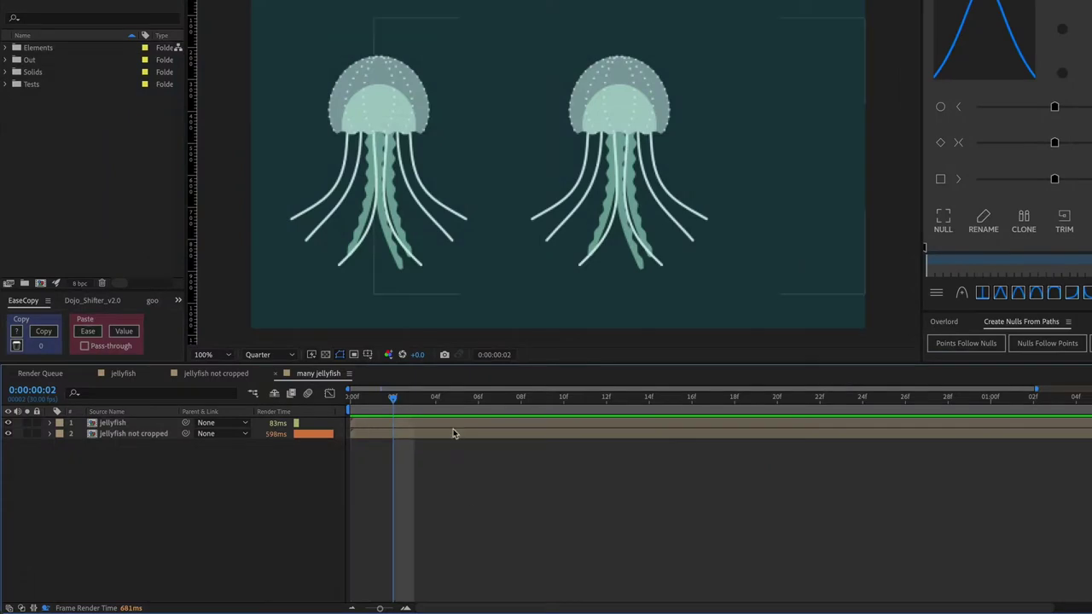
left_click(452, 423)
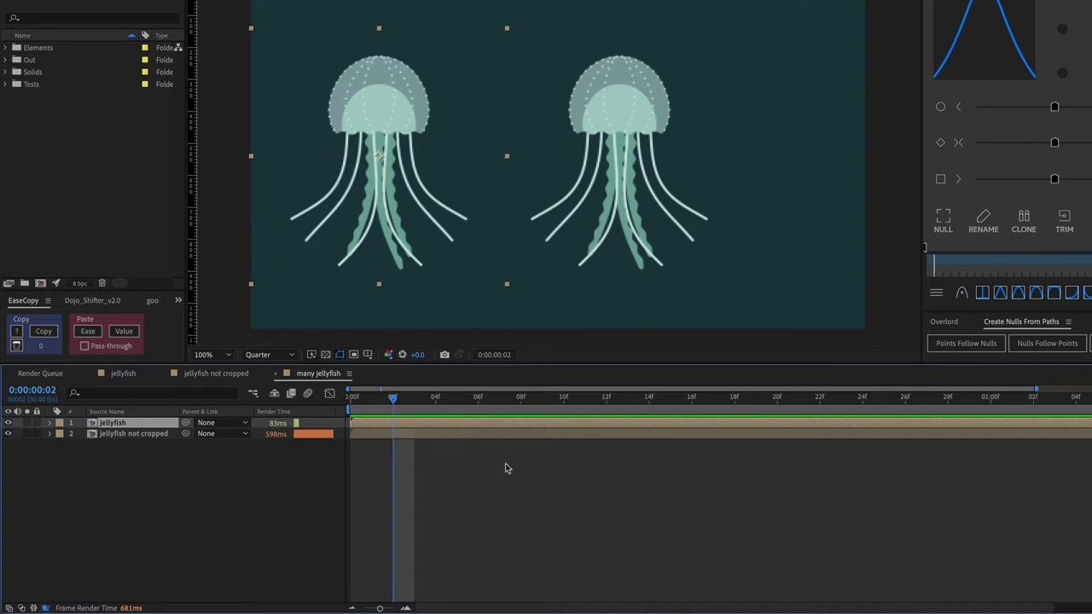
left_click(508, 436)
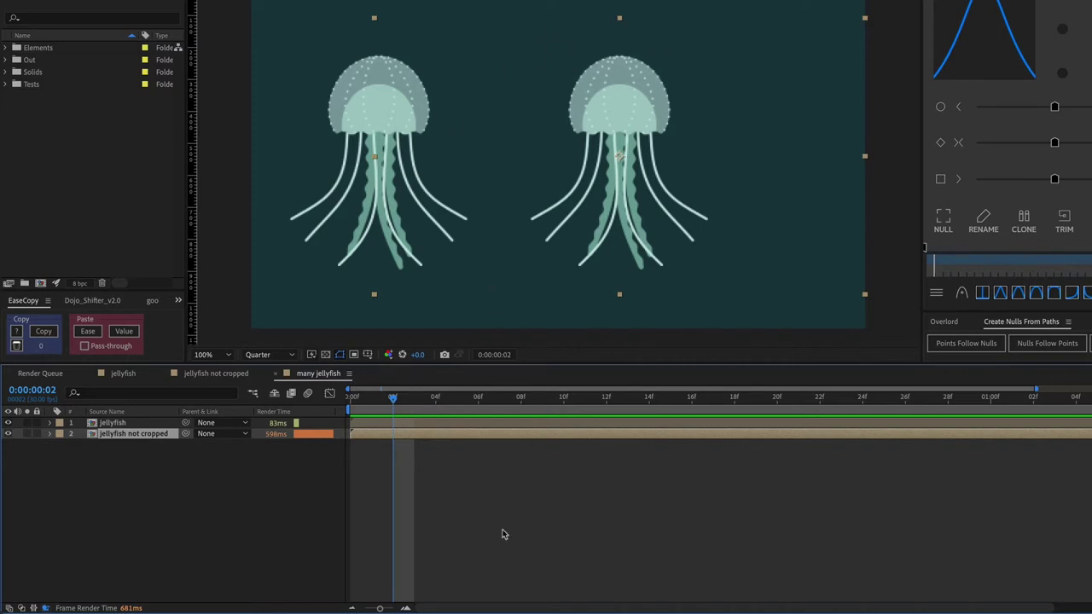
left_click(458, 483)
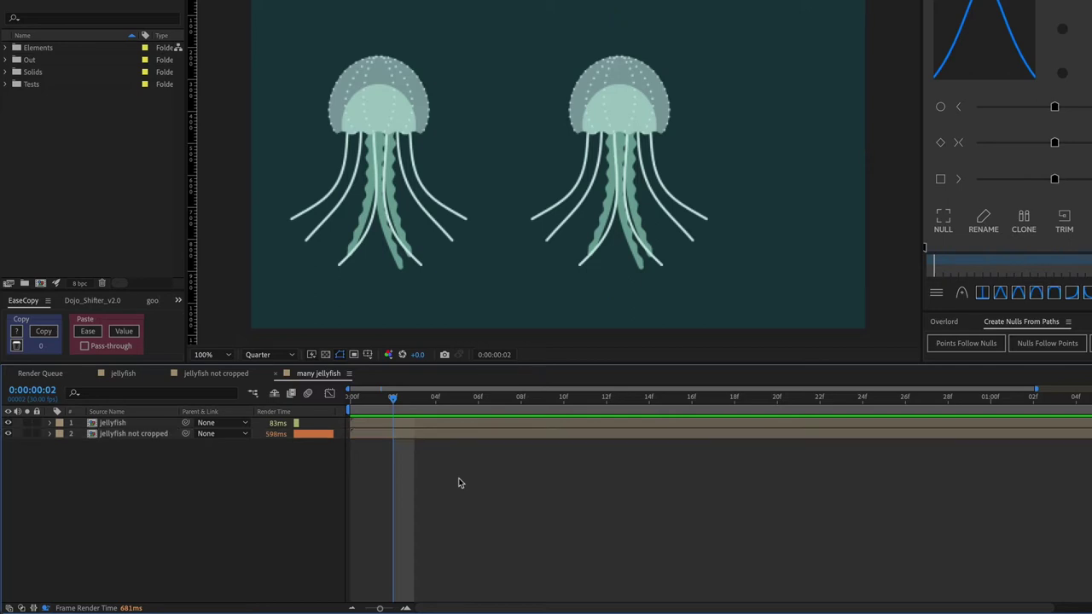
left_click(448, 428)
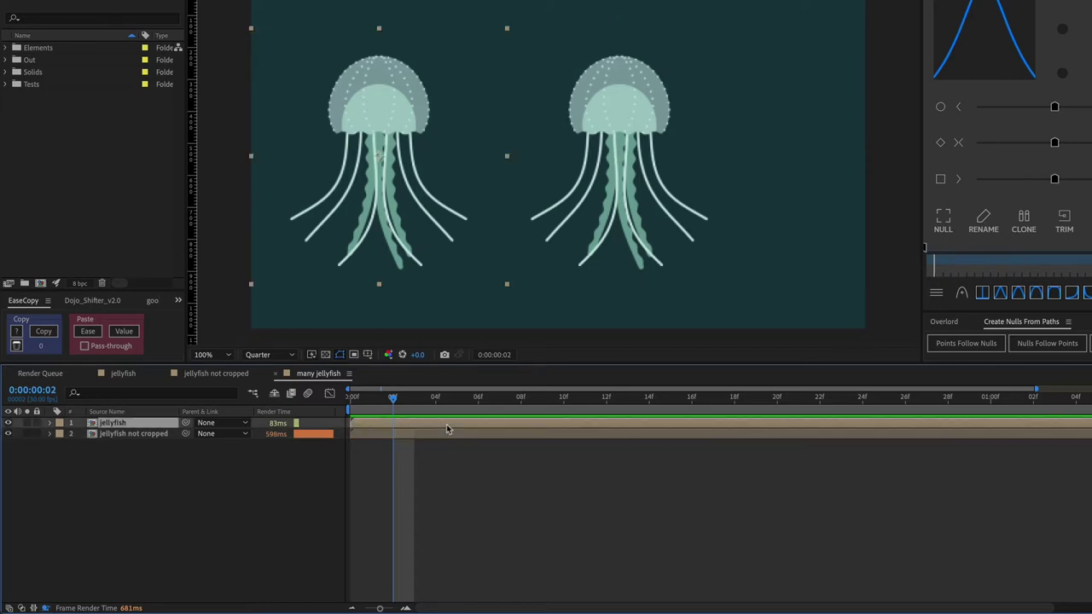
left_click(447, 438)
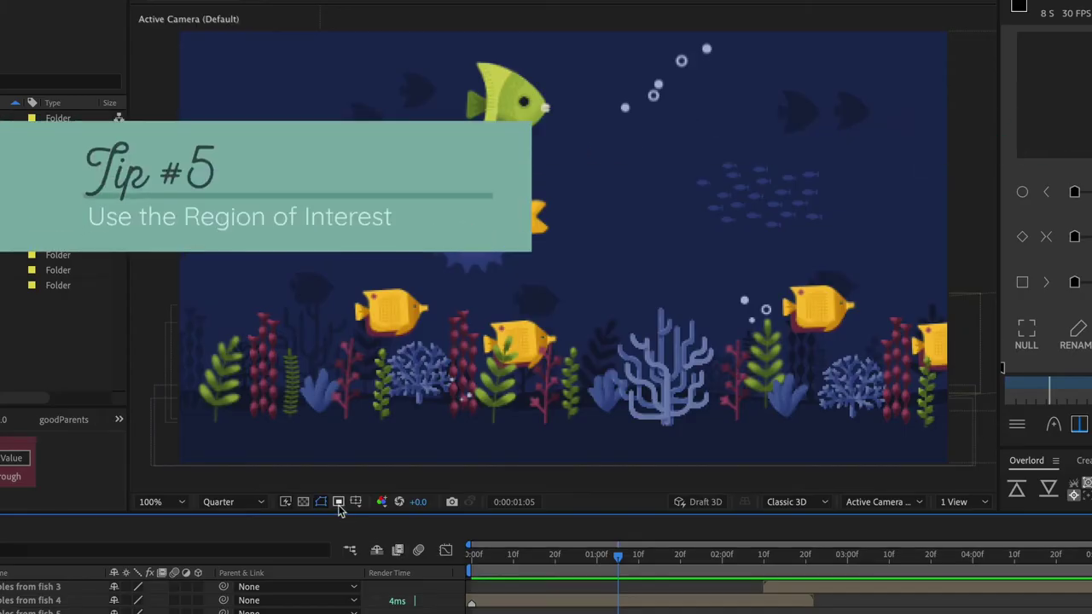
left_click(338, 503)
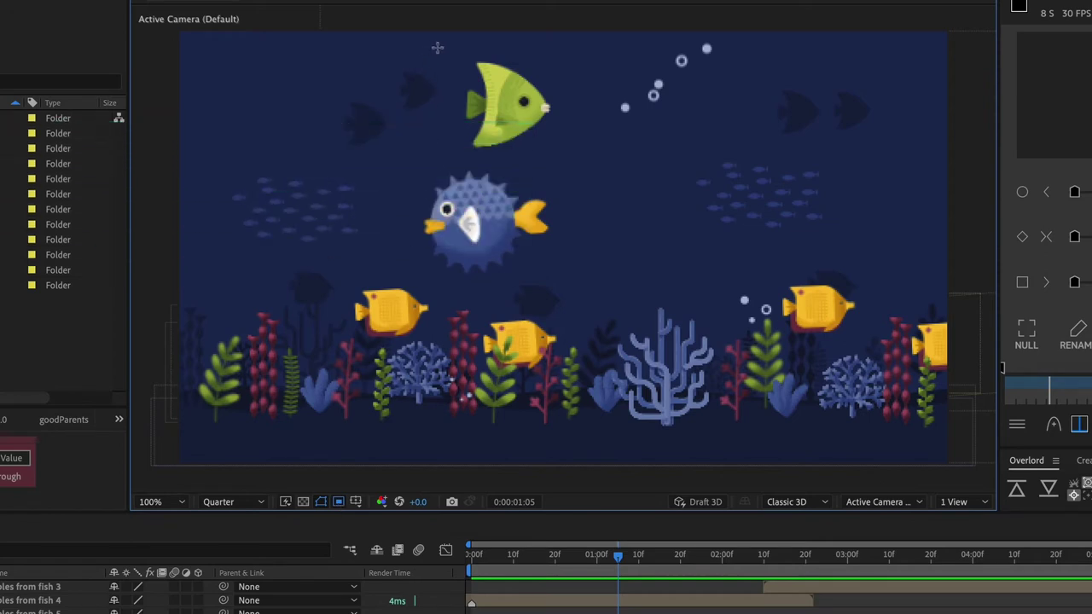
left_click_drag(447, 45, 566, 163)
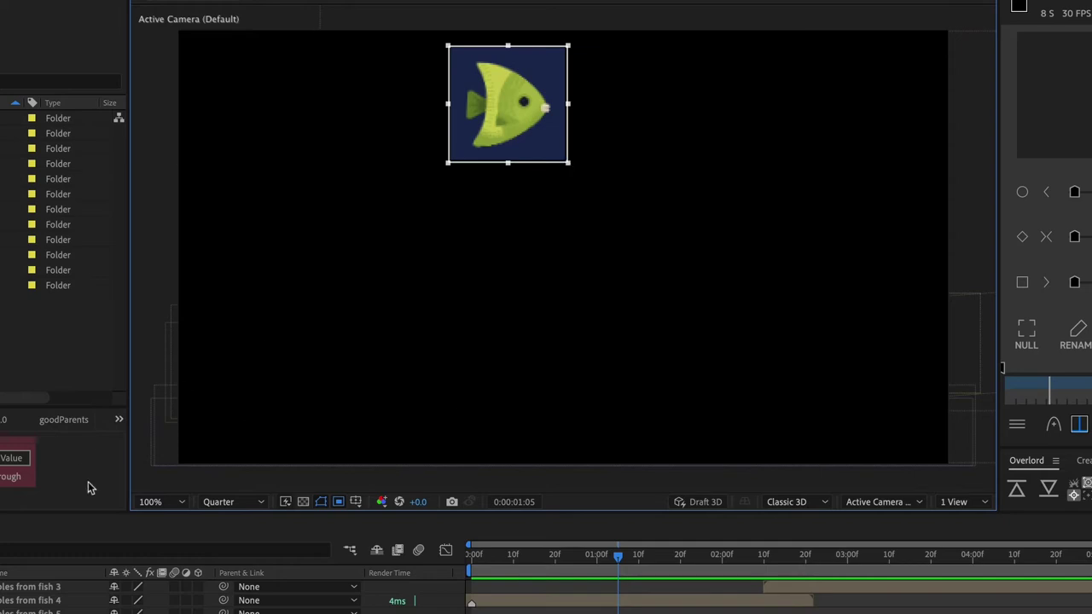
left_click(227, 505)
left_click(228, 541)
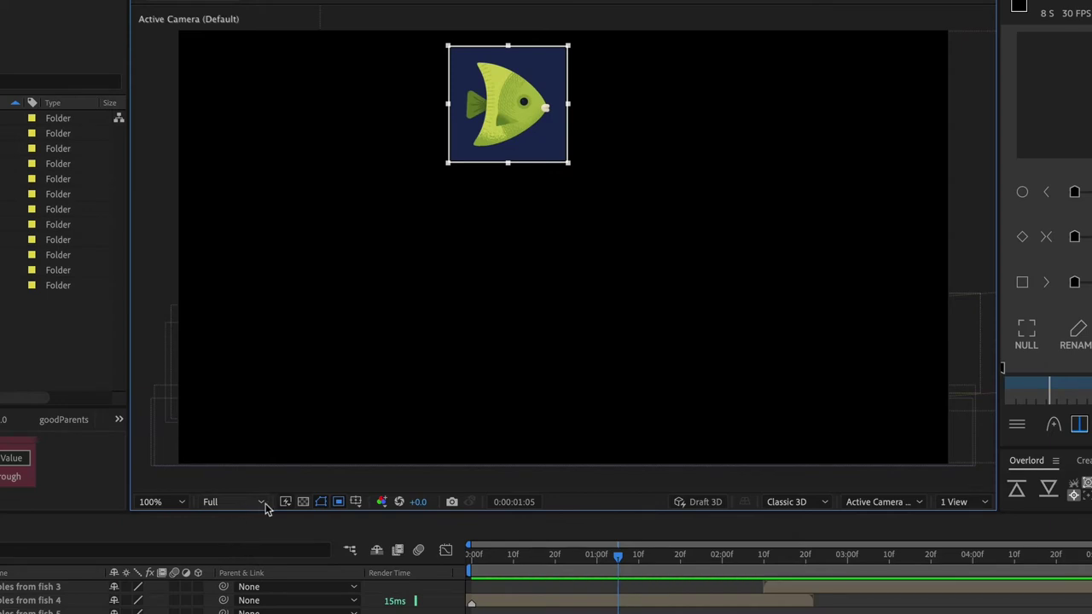
left_click(338, 503)
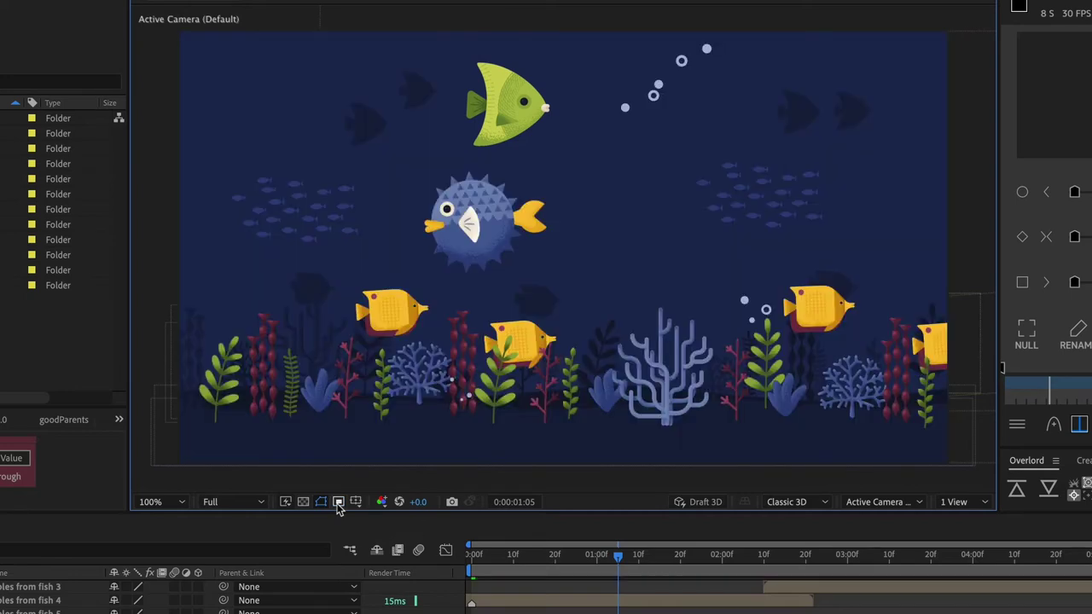
left_click(255, 503)
left_click(231, 592)
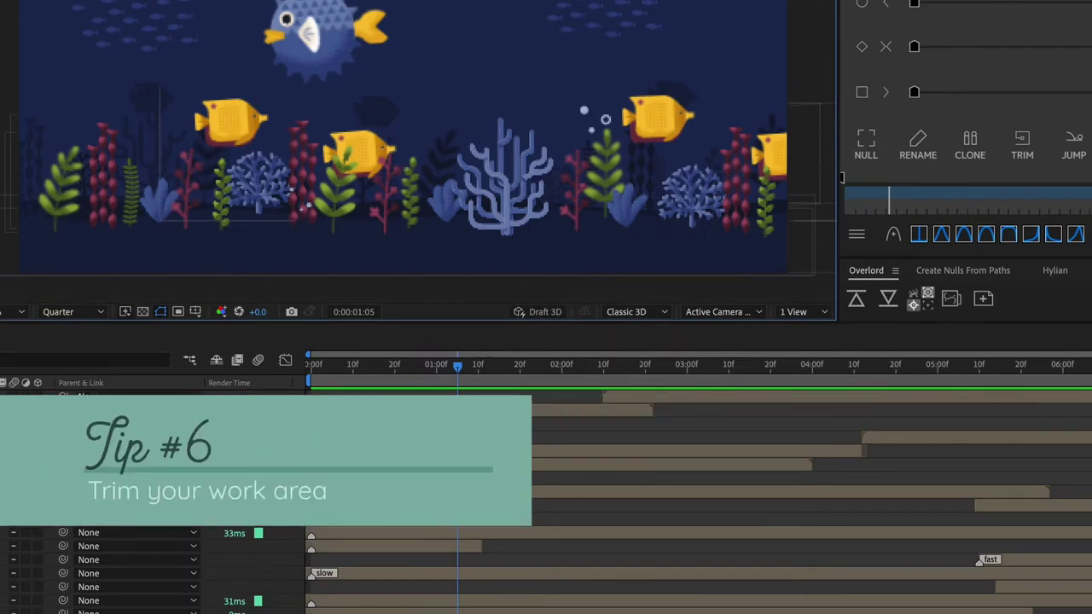
Mark the work area start at 01:05 with B and its end at 03:17 with N.
key("b")
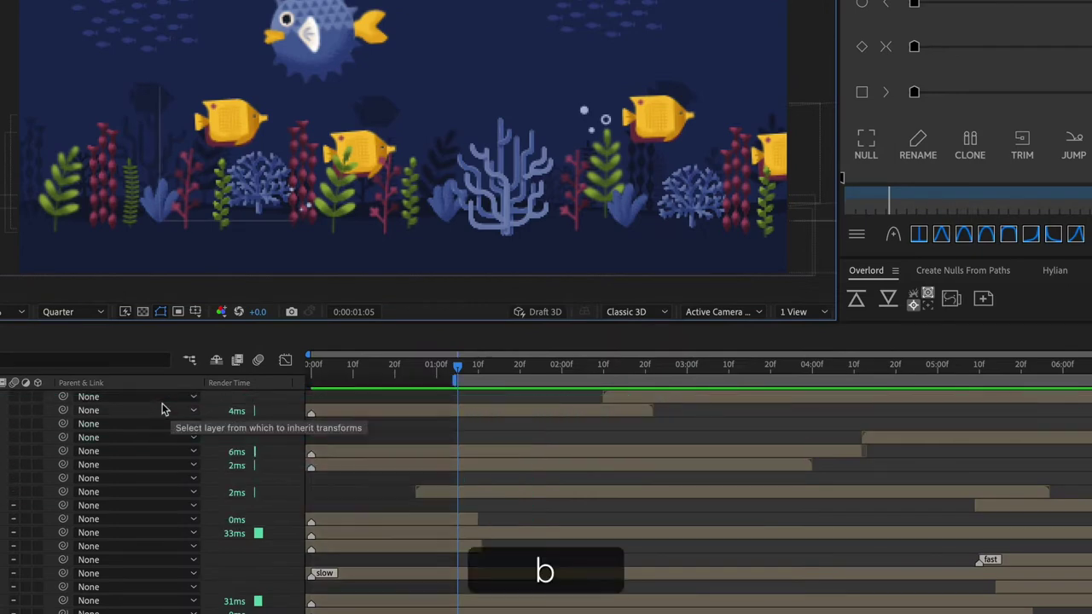
left_click(758, 369)
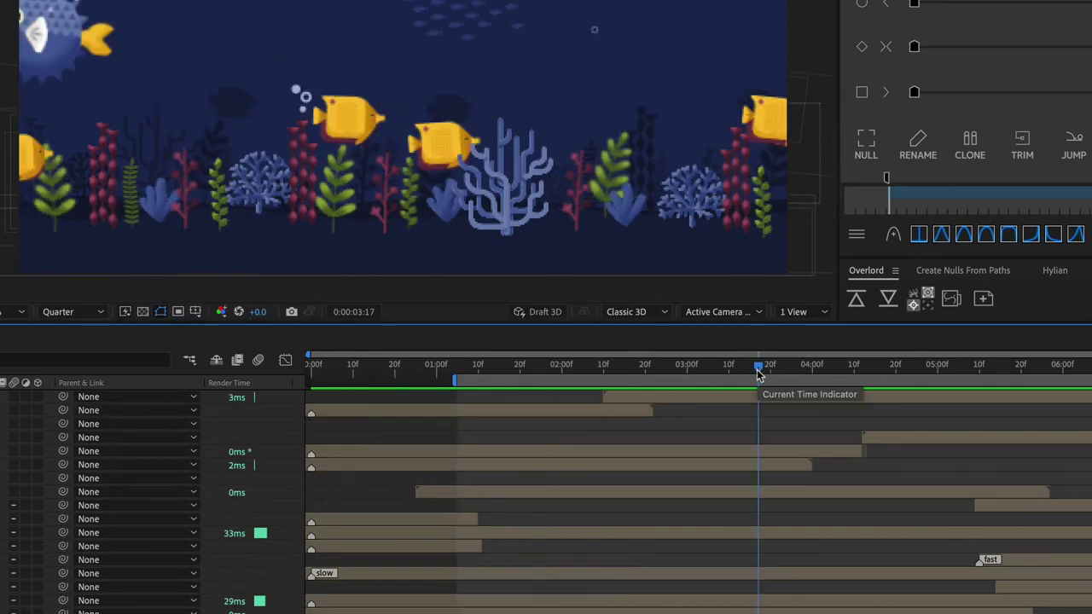
key("n")
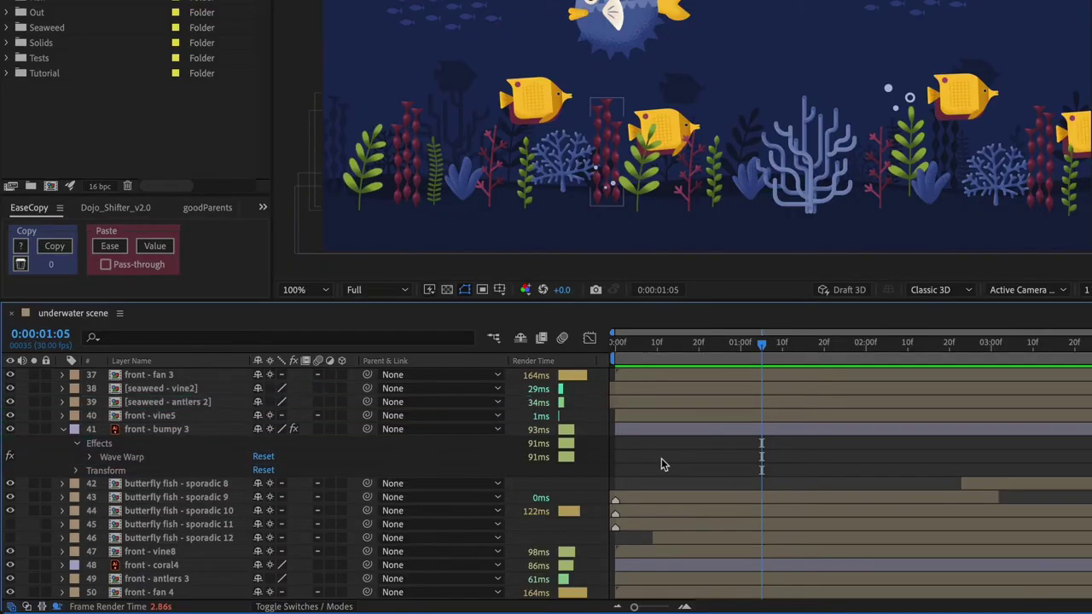
Select Wave Warp on front - bumpy 3 and disable it with its fx switch.
left_click(118, 457)
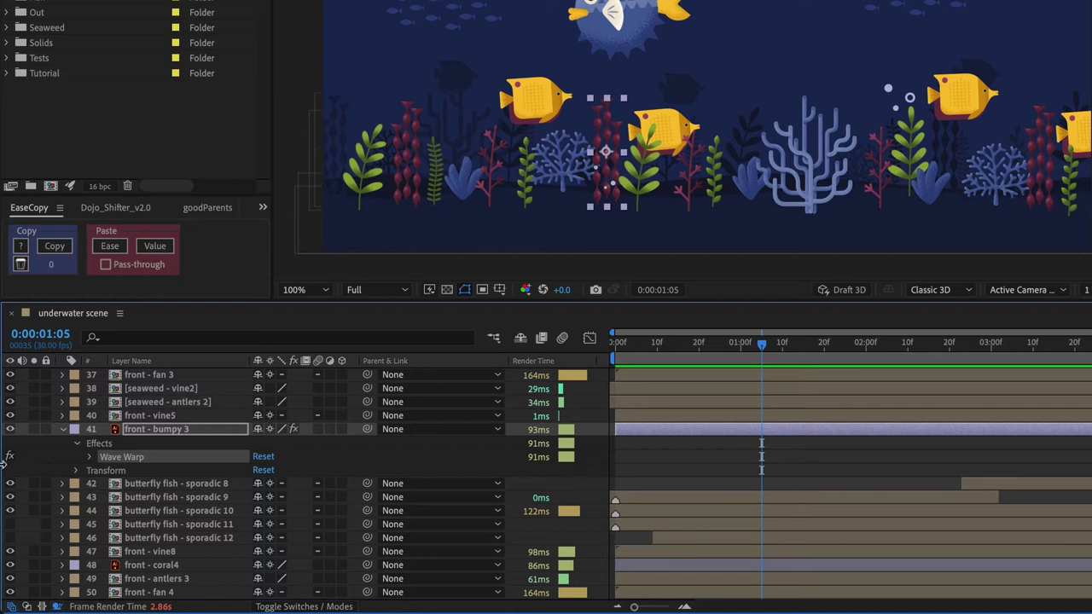
left_click(10, 458)
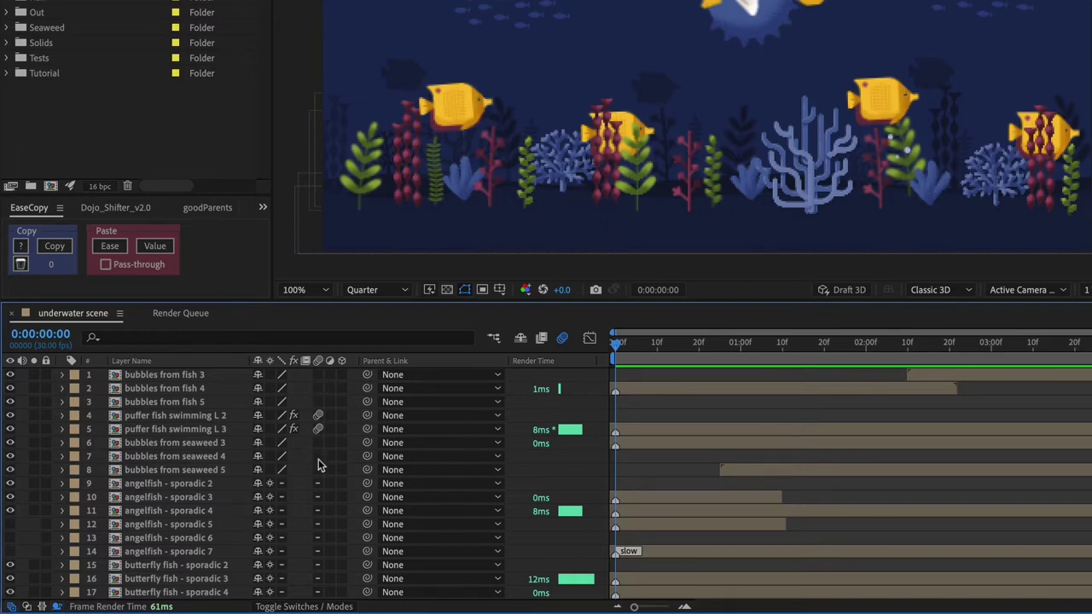
Toggle the composition's motion blur master switch off and back on to compare render times.
left_click(565, 340)
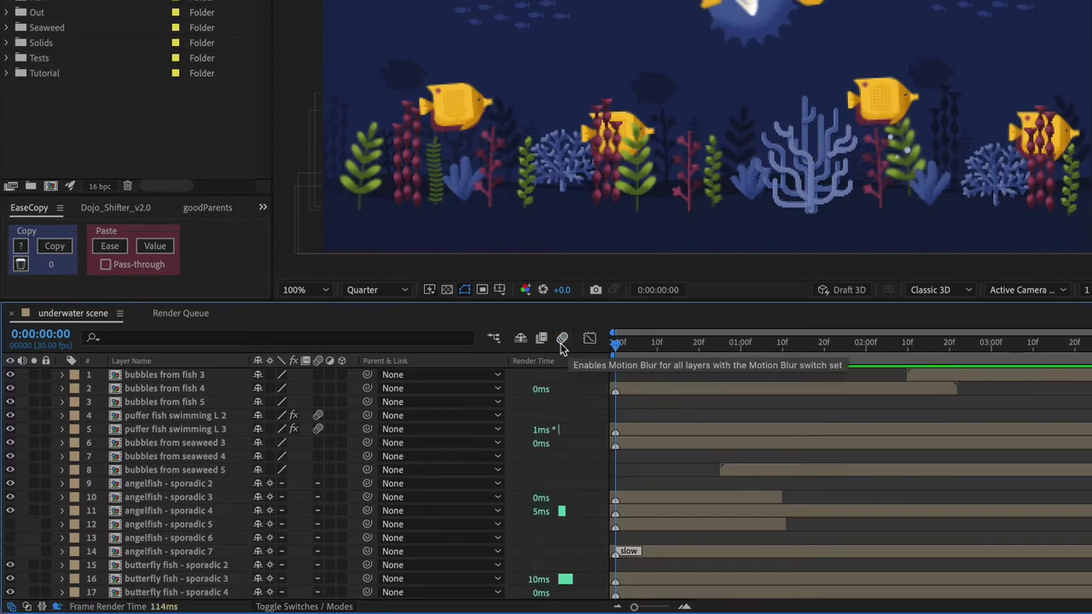
left_click(562, 342)
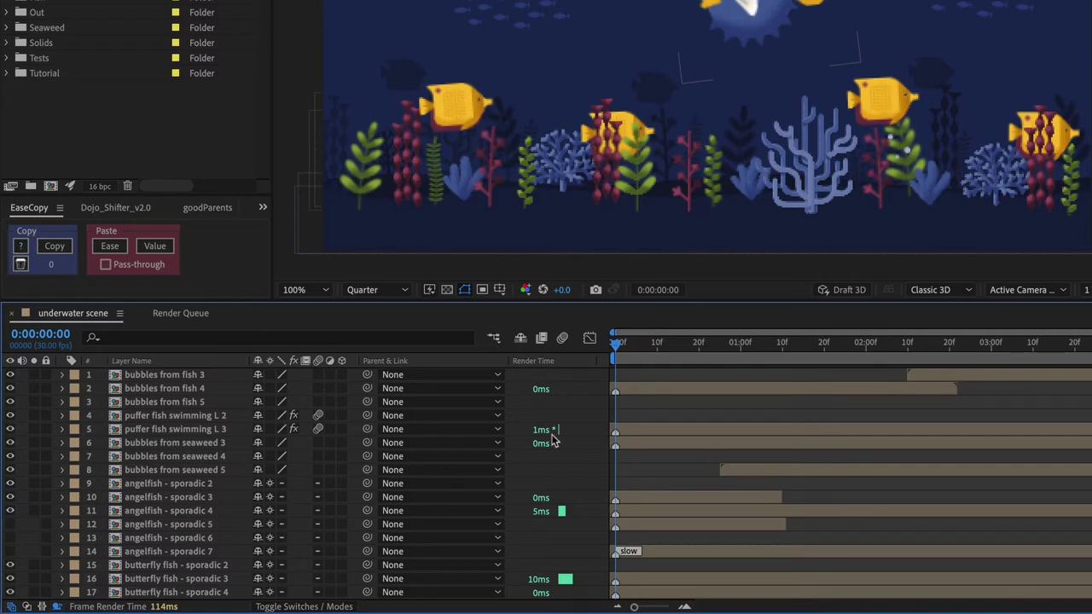
left_click(562, 342)
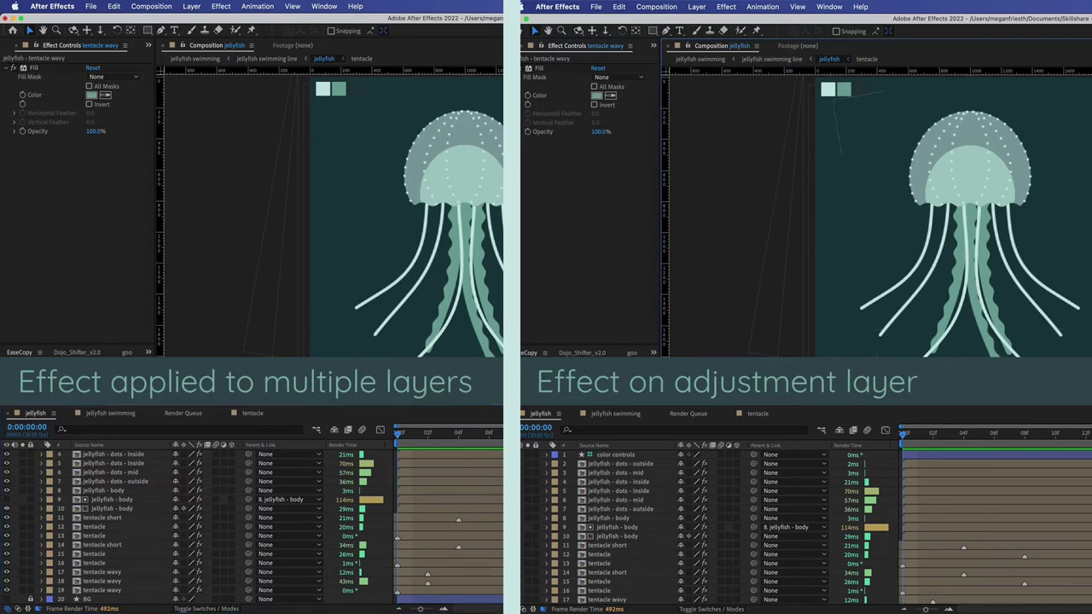
Apply Fast Box Blur to the tentacle wavy layer and add a new adjustment layer.
mouse_move(34, 67)
left_mouse_down()
mouse_move(171, 499)
mouse_move(122, 589)
left_mouse_up()
left_click(696, 6)
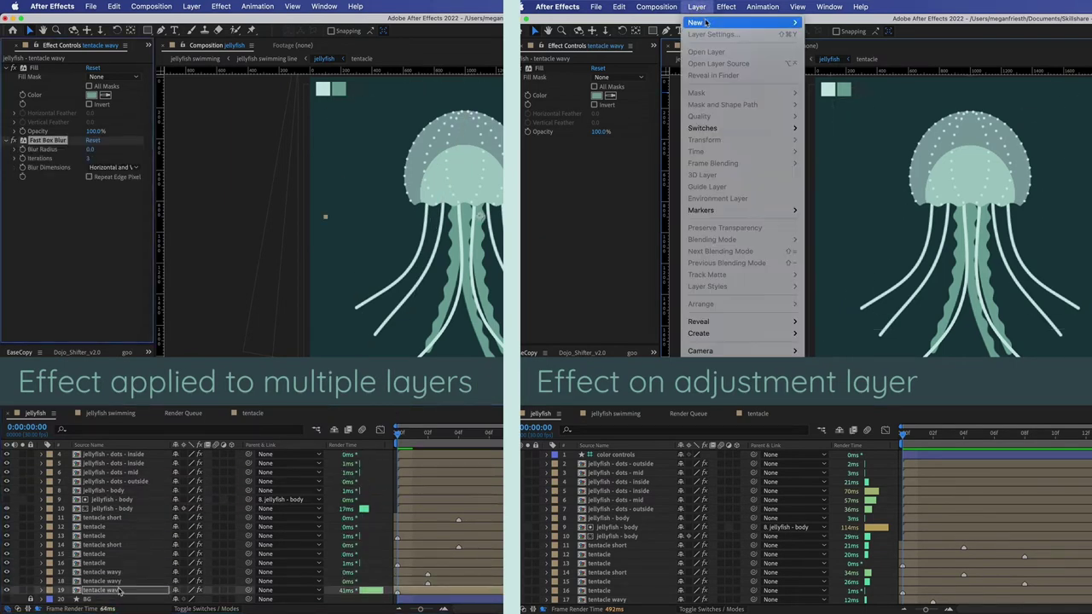
mouse_move(695, 22)
left_click(836, 92)
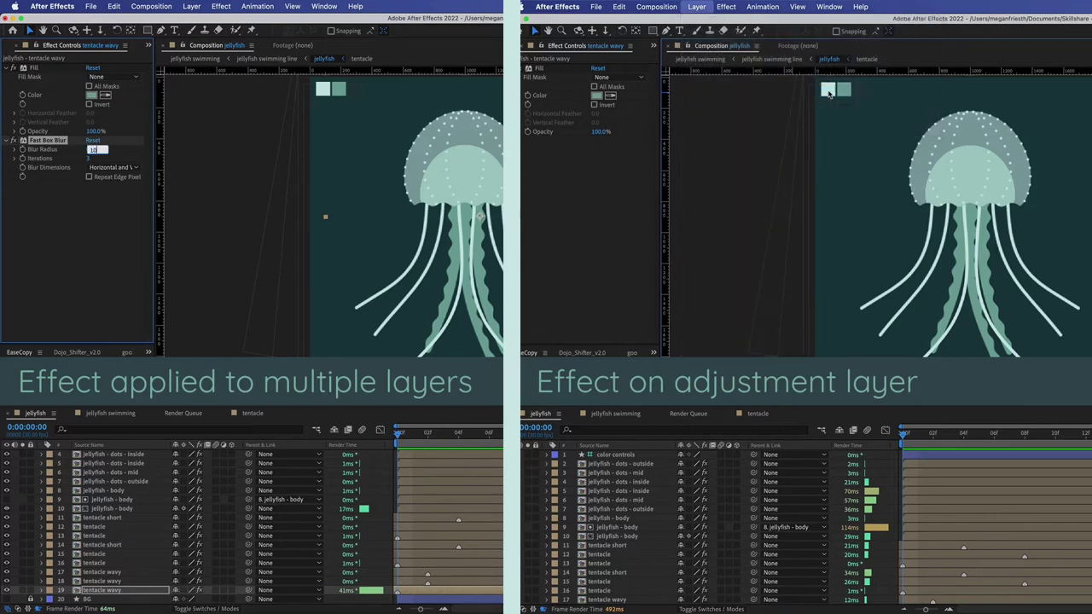
Apply Fast Box Blur to the adjustment layer with a Blur Radius of 10.
scroll(128, 512, "up", 2)
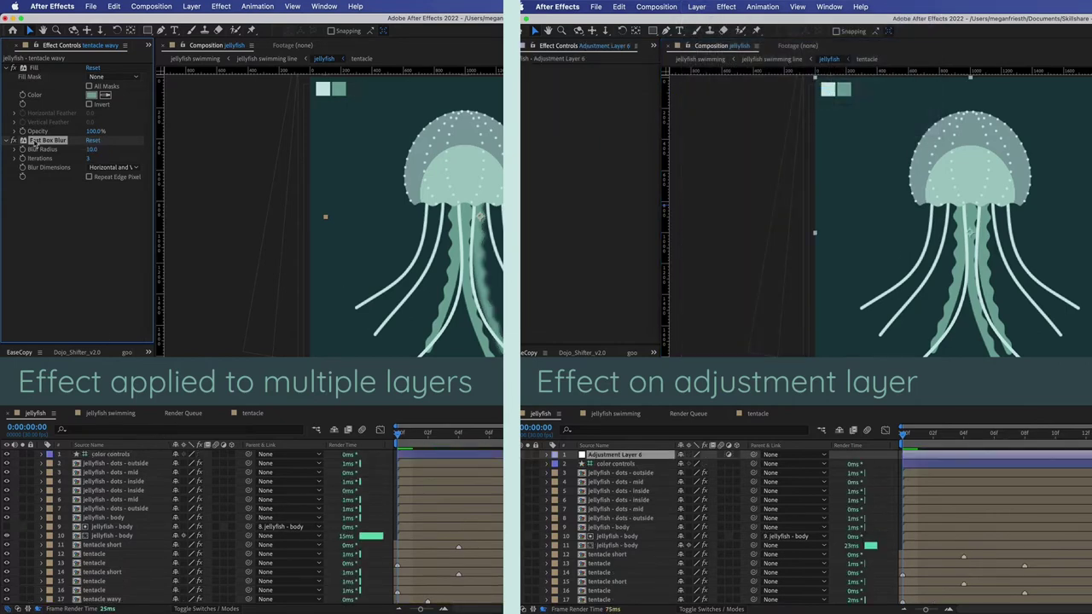
mouse_move(939, 214)
left_mouse_down()
mouse_move(973, 435)
mouse_move(961, 461)
left_mouse_up()
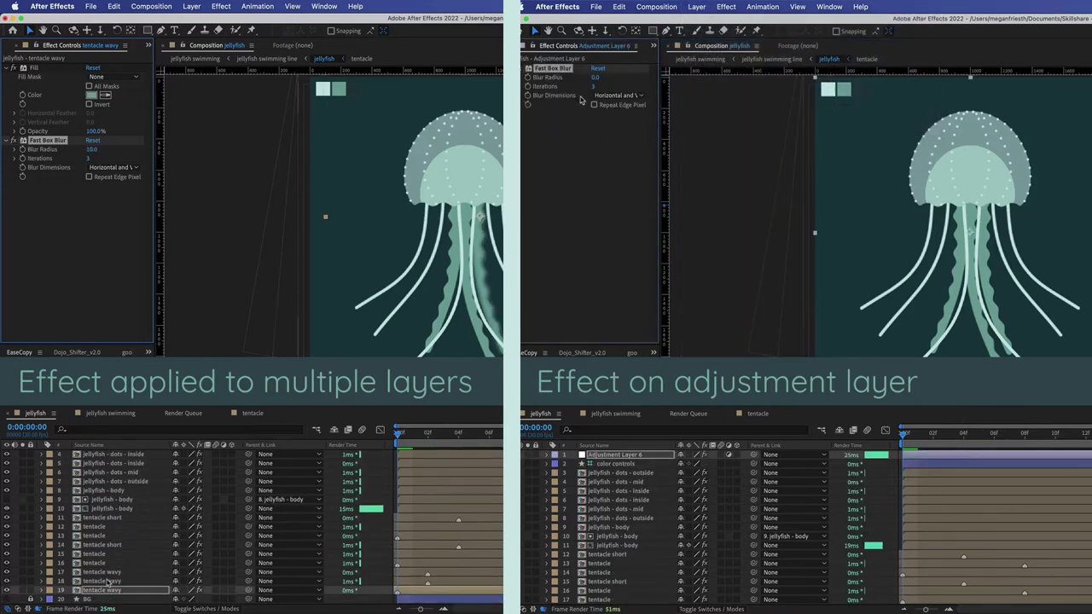
scroll(109, 529, "down", 2)
left_click(108, 582)
type("10")
key("Return")
Paste Fast Box Blur onto jellyfish parts except the body, preview, then hide the adjustment layer.
scroll(106, 522, "up", 2)
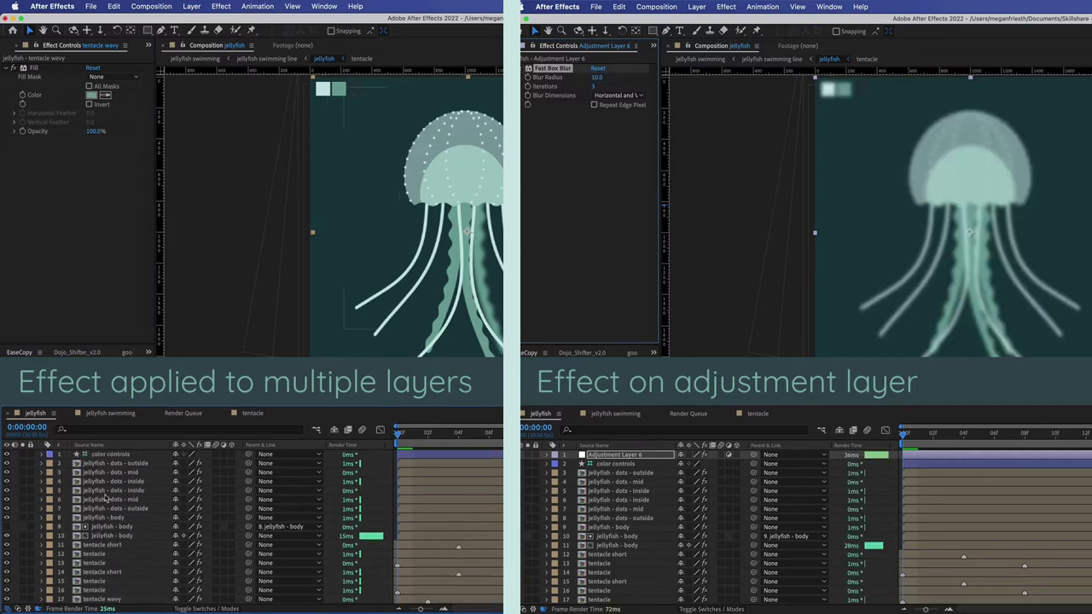
left_click(101, 458, "shift")
left_click(102, 529, "super")
scroll(137, 533, "down", 1)
key("super+v")
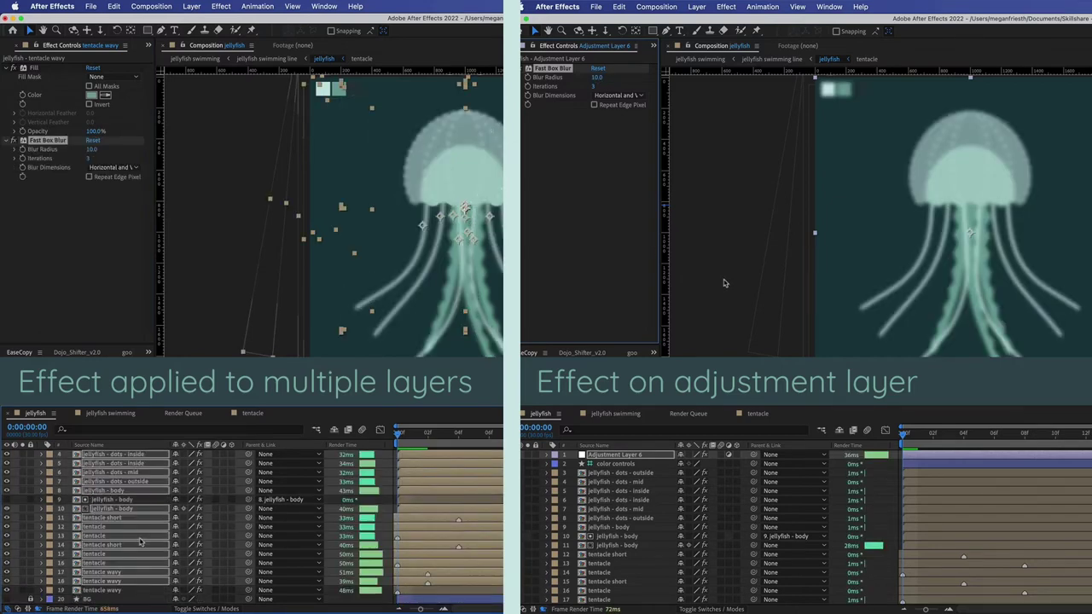
key("super+shift+a")
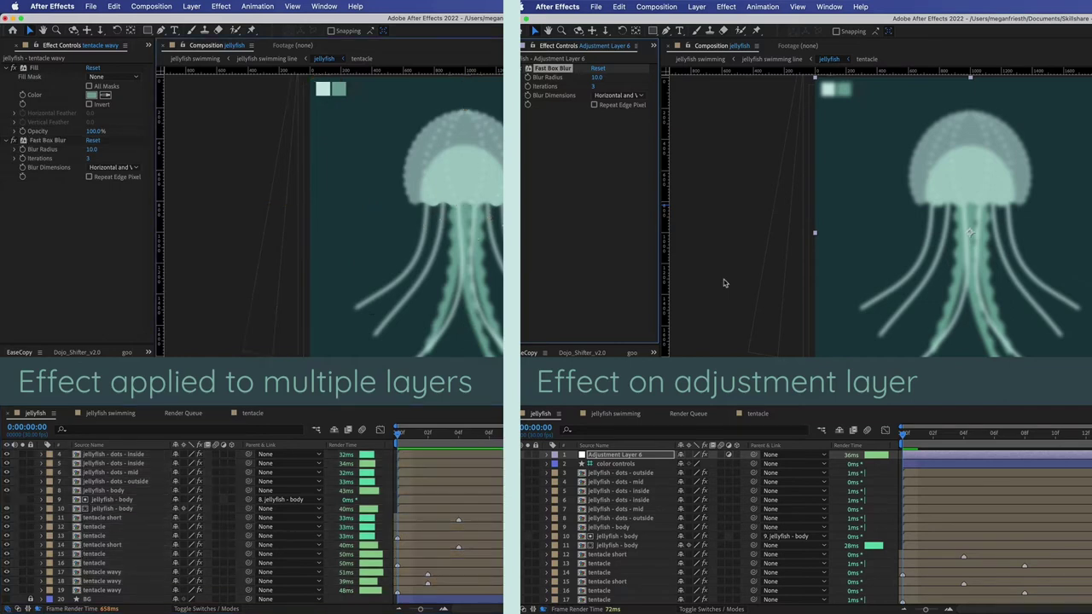
key("space")
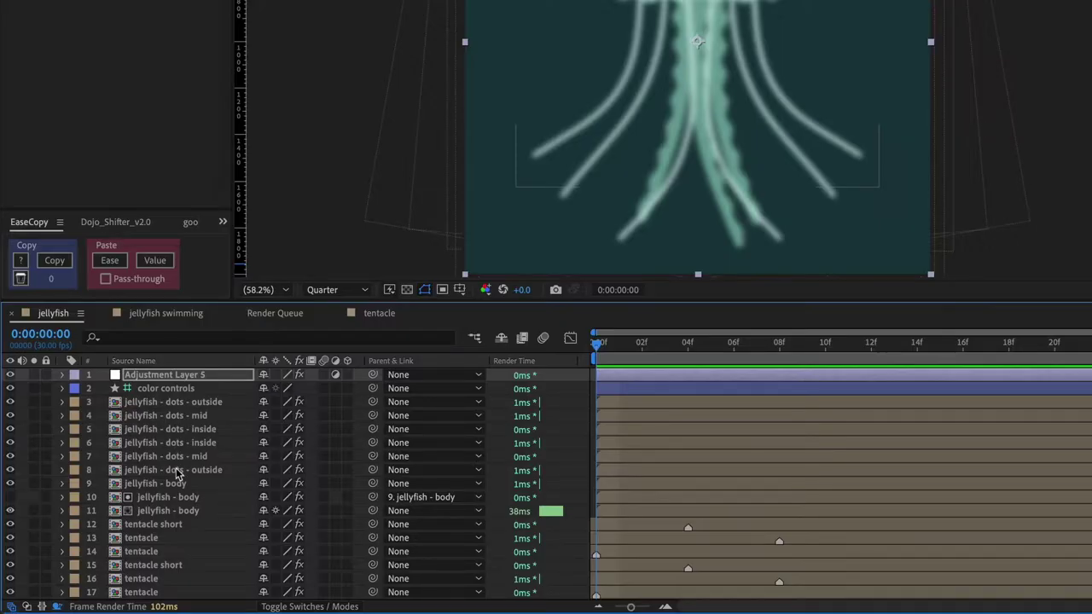
left_click(10, 374)
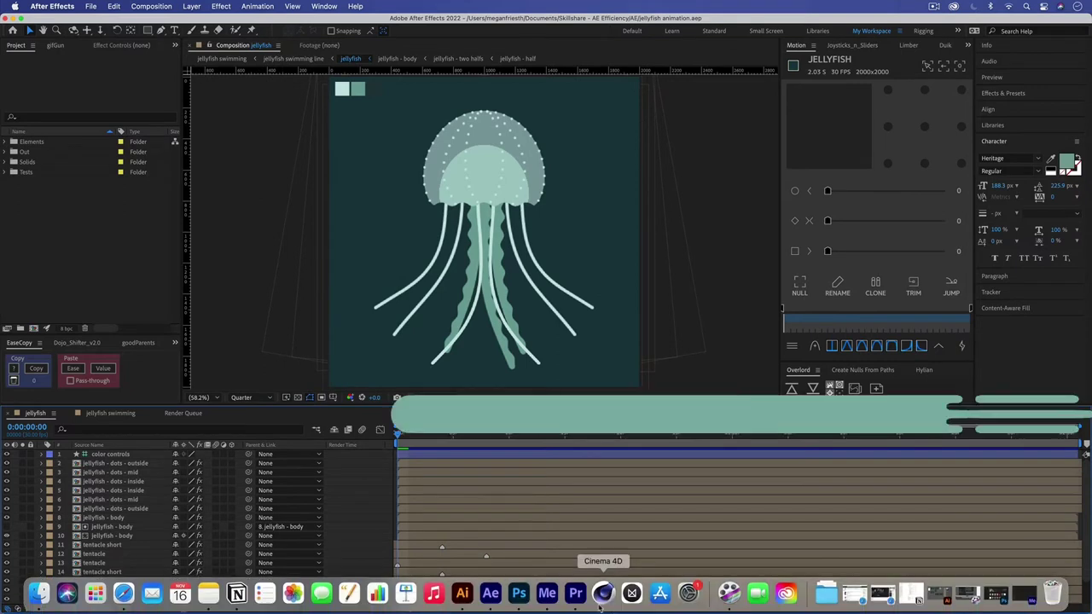
Quit a background app, Media Encoder and Photoshop from the Dock to free memory.
right_click(607, 591)
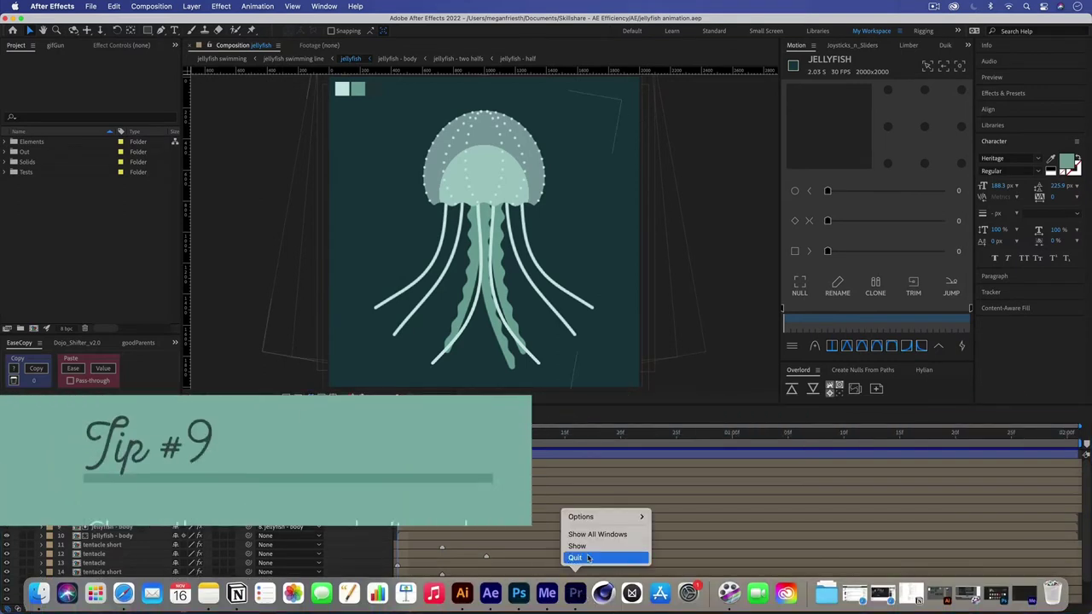
left_click(587, 558)
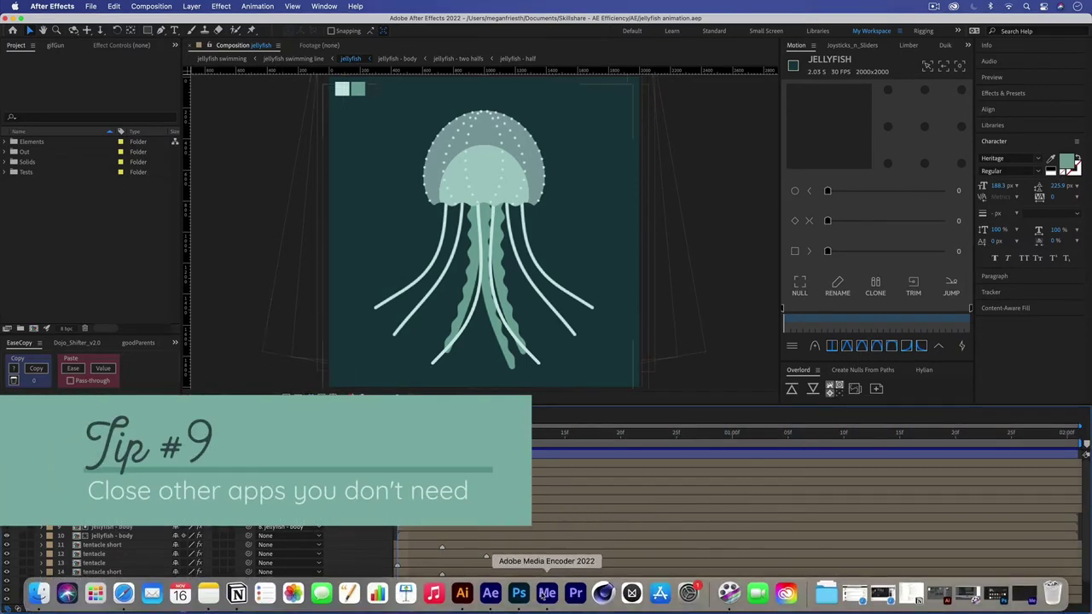
right_click(547, 593)
left_click(547, 558)
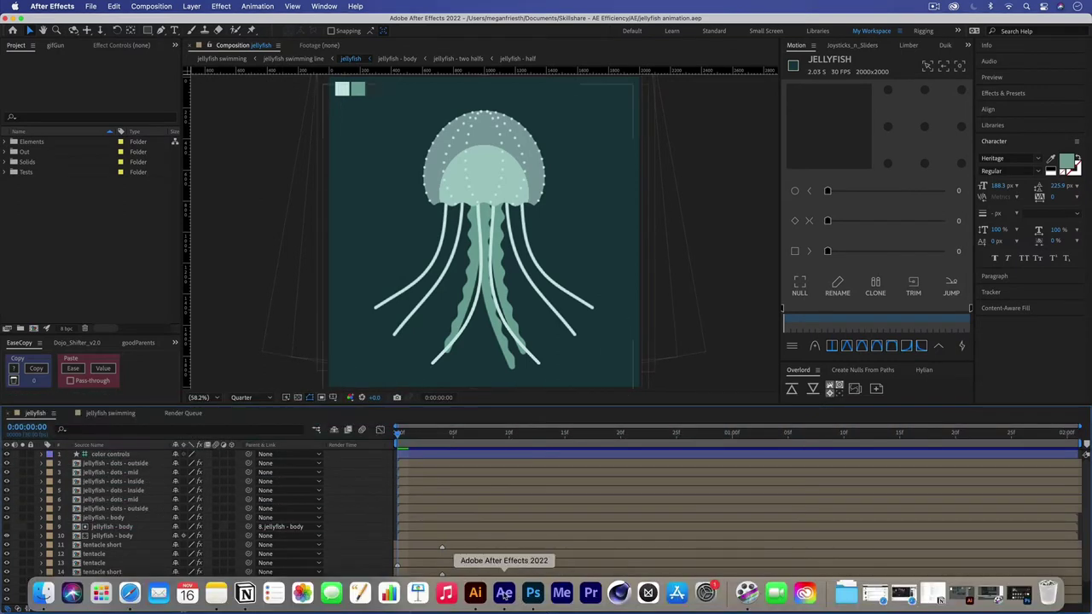
right_click(532, 593)
left_click(533, 558)
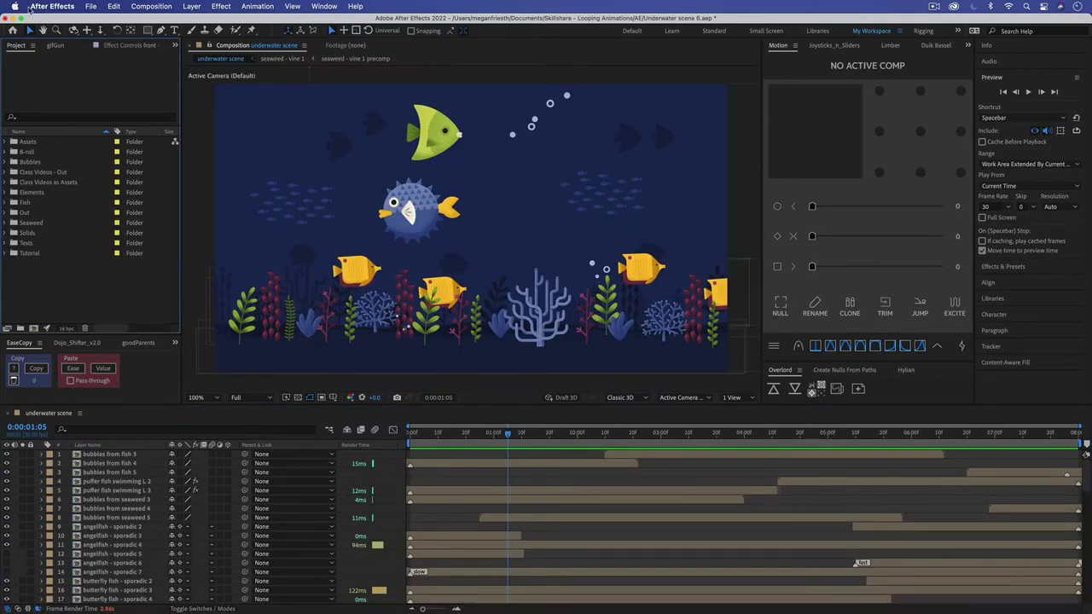
Review running apps in the Force Quit window, then close it without quitting any.
left_click(14, 6)
left_click(32, 87)
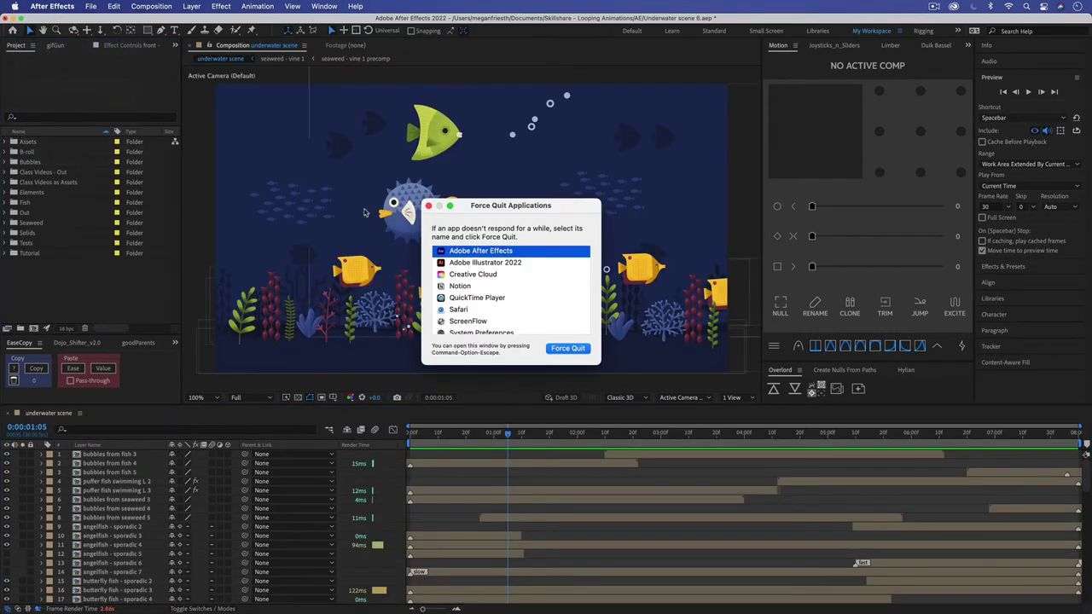
scroll(488, 287, "down", 1)
scroll(489, 286, "down", 2)
scroll(489, 287, "up", 2)
left_click(428, 206)
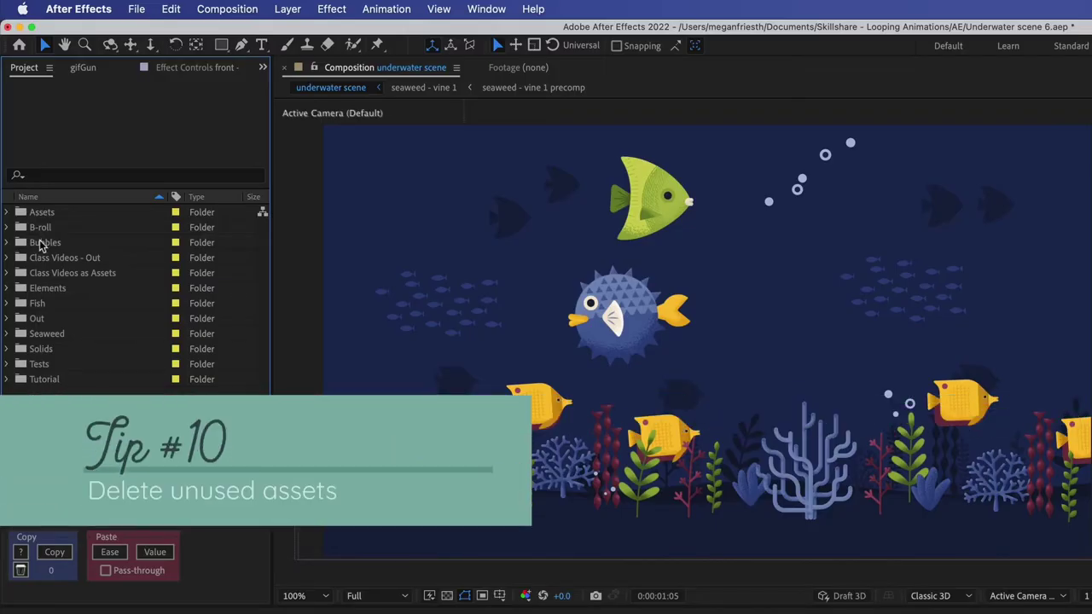
left_click(42, 243)
left_click(45, 274)
left_click(36, 307)
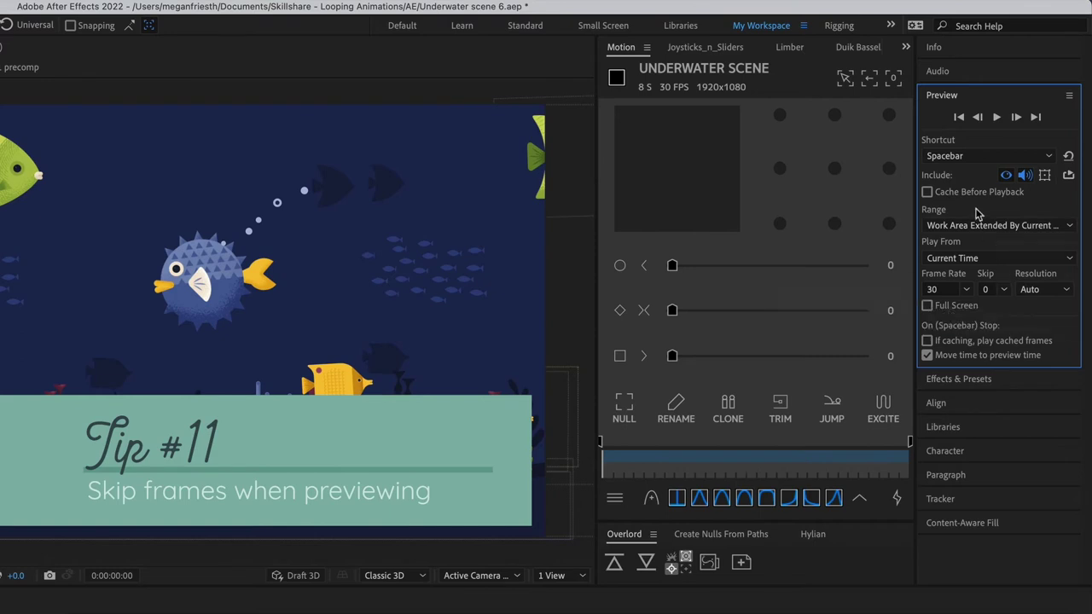
Set the Preview panel's Skip to 5 frames and play a preview of the underwater scene.
left_click(1003, 290)
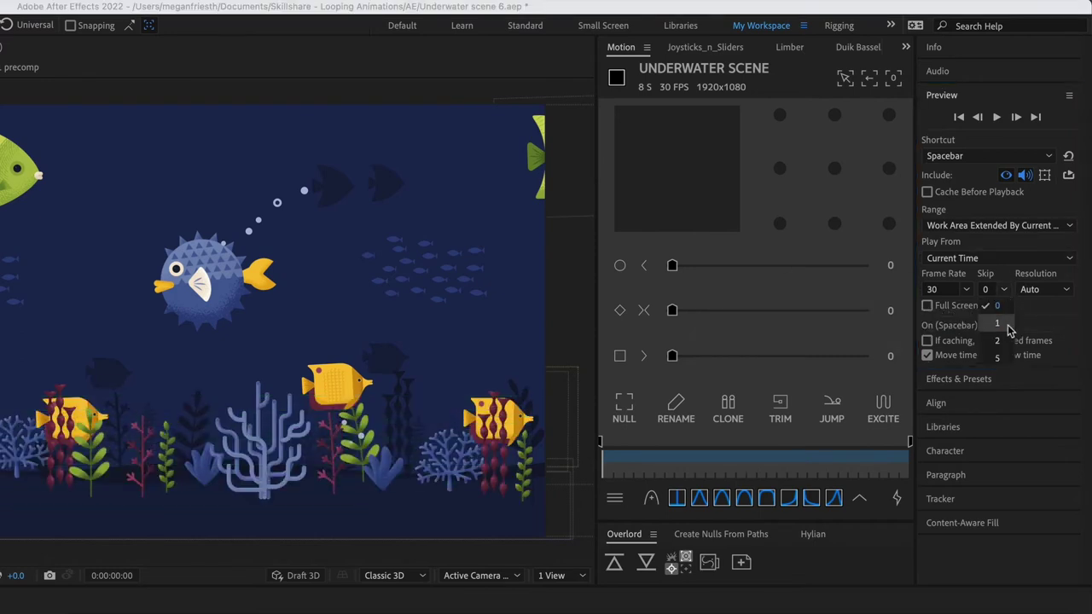
left_click(1007, 361)
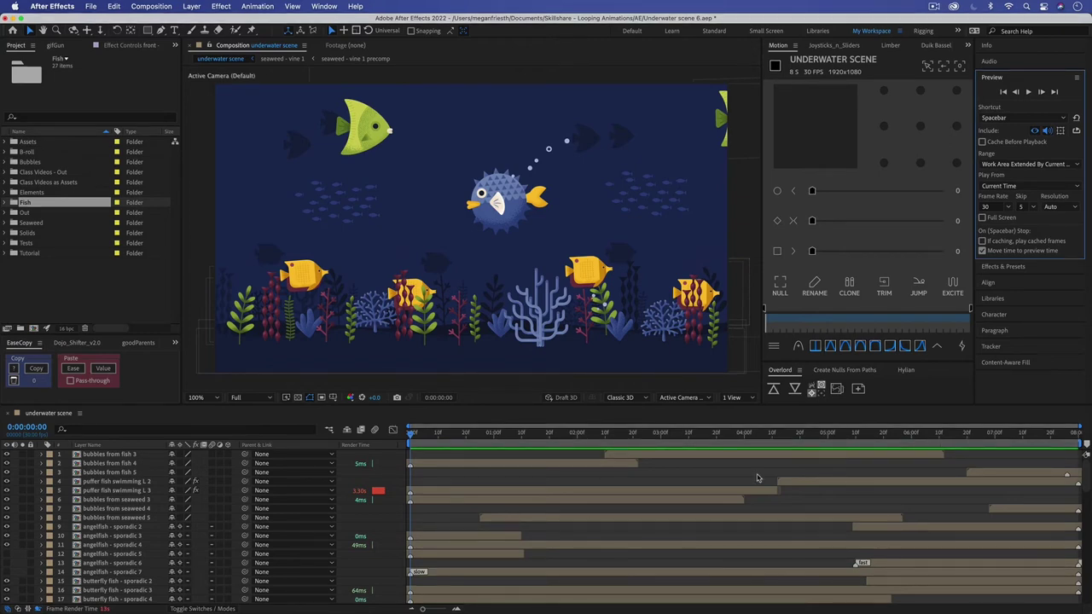
key("space")
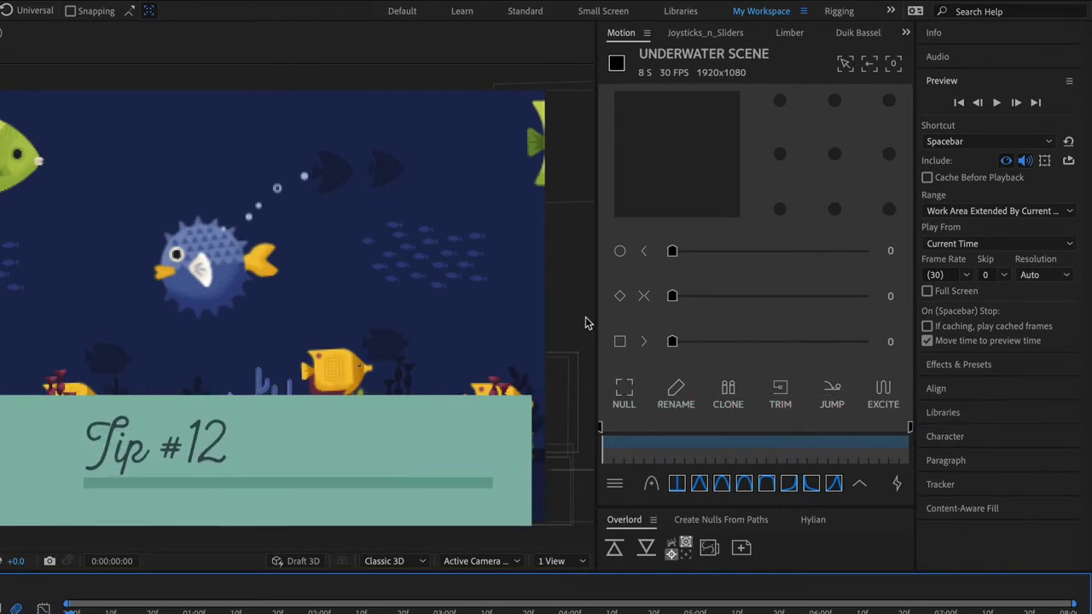
Toggle the Include icons so previews keep audio but exclude video.
left_click(1024, 161)
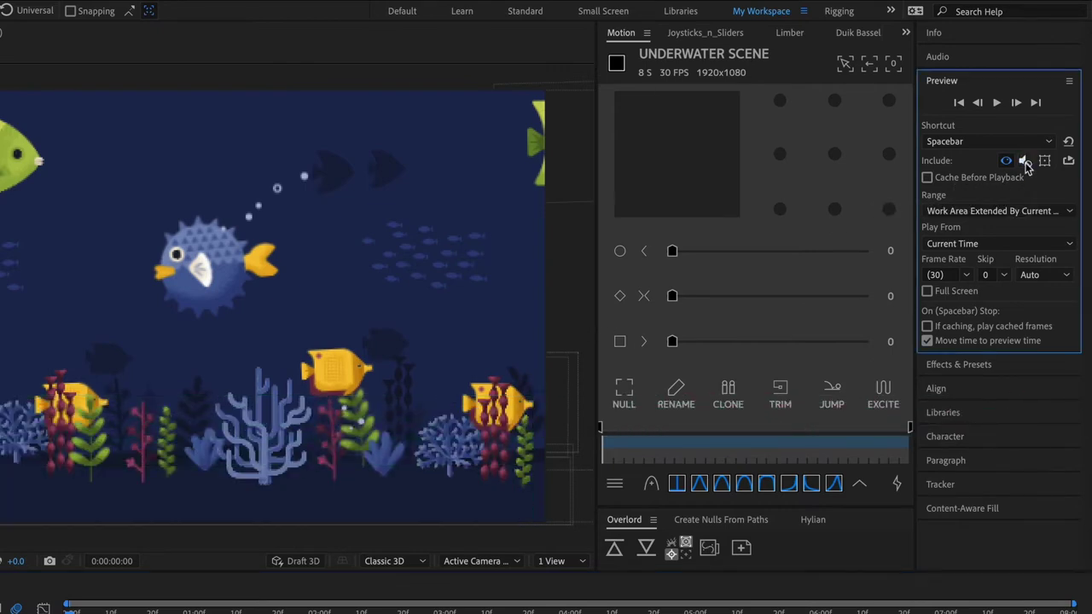
left_click(1024, 162)
left_click(1006, 161)
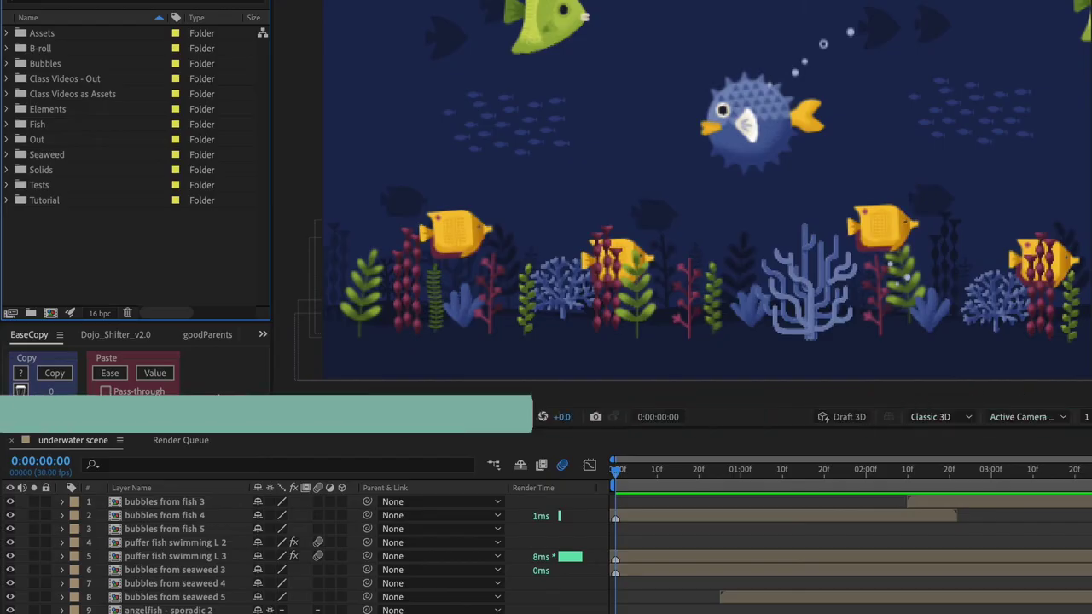
Change the project's colour depth from 16 bpc to 8 bits per channel in Project Settings.
left_click(101, 314)
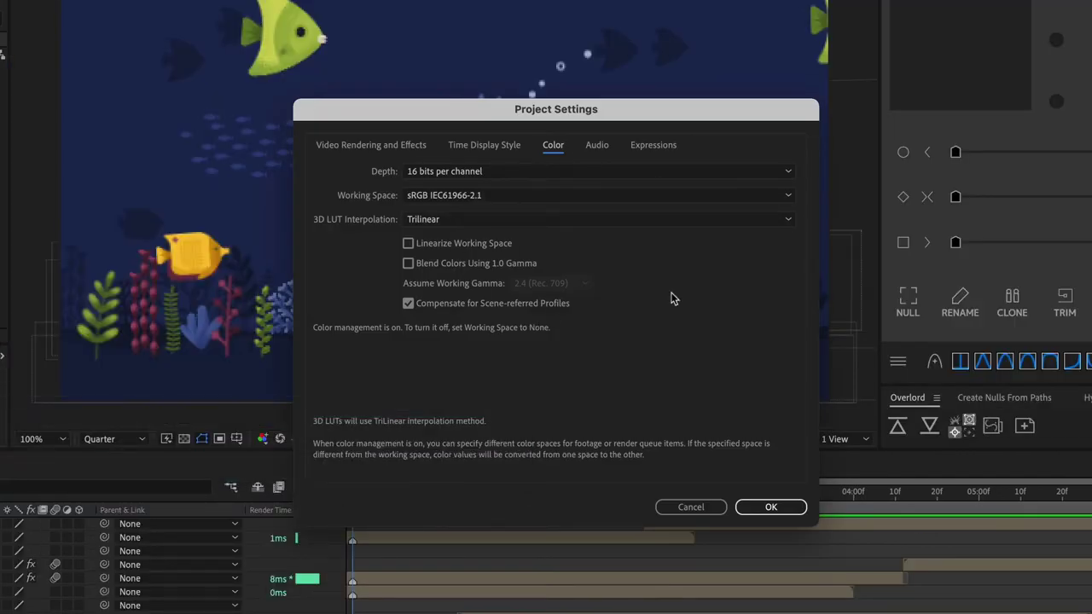
left_click(500, 175)
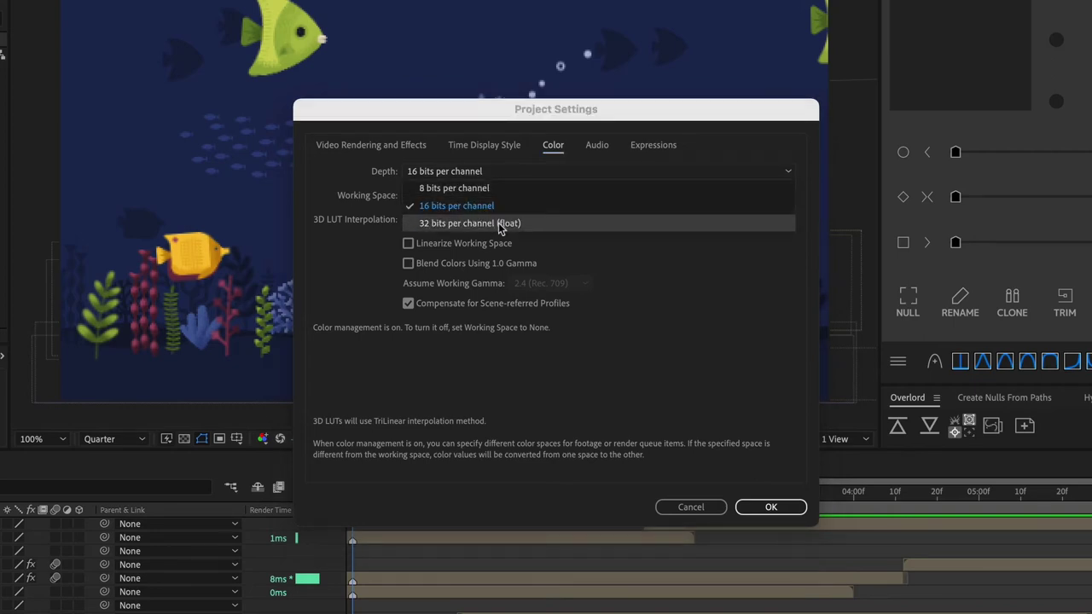
left_click(674, 305)
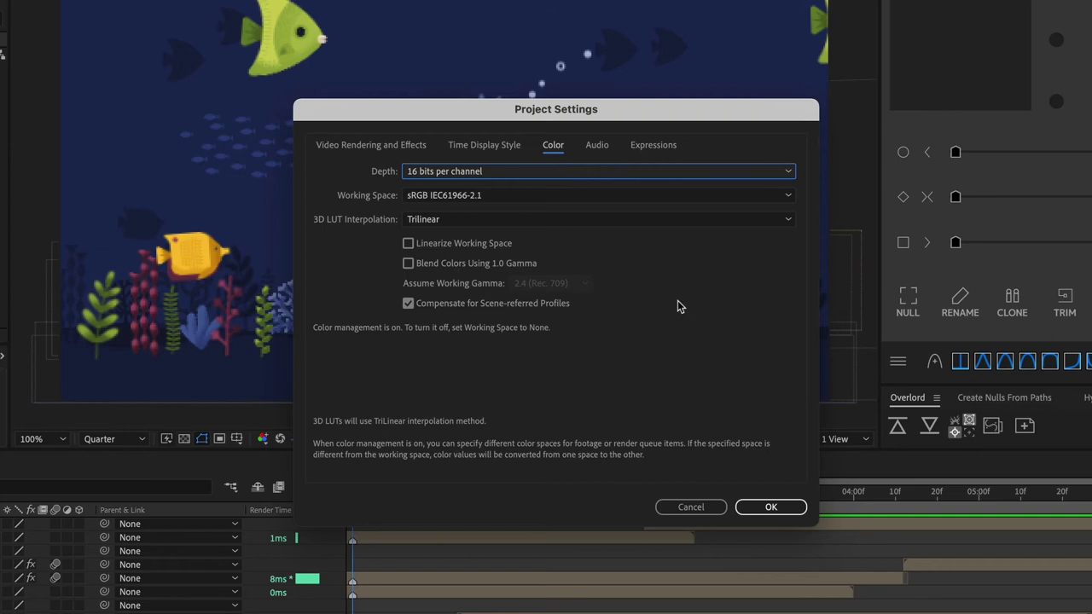
left_click(562, 174)
left_click(519, 175)
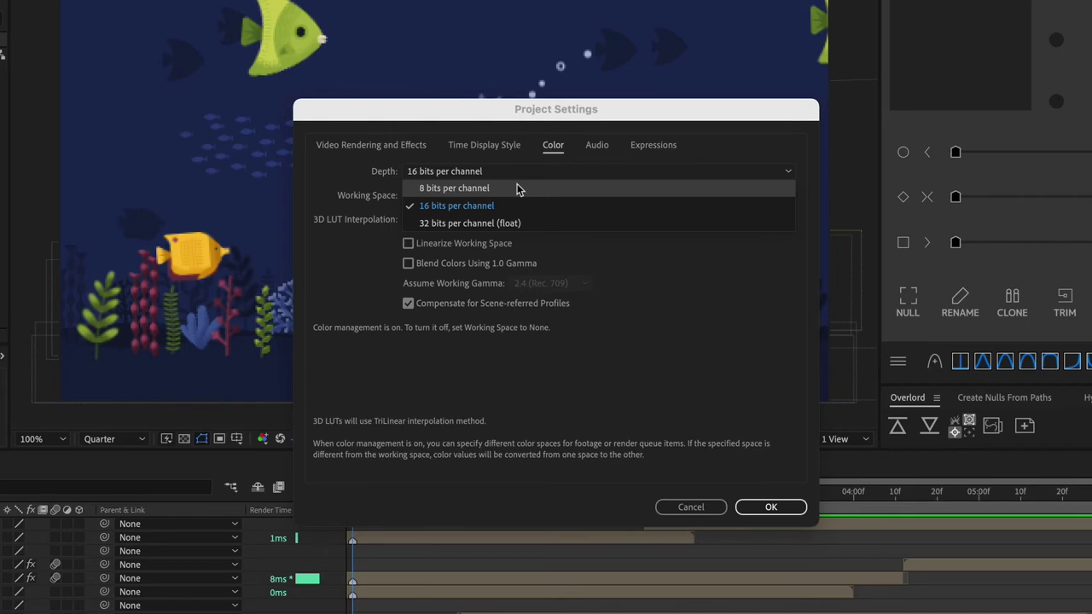
left_click(520, 178)
left_click(519, 175)
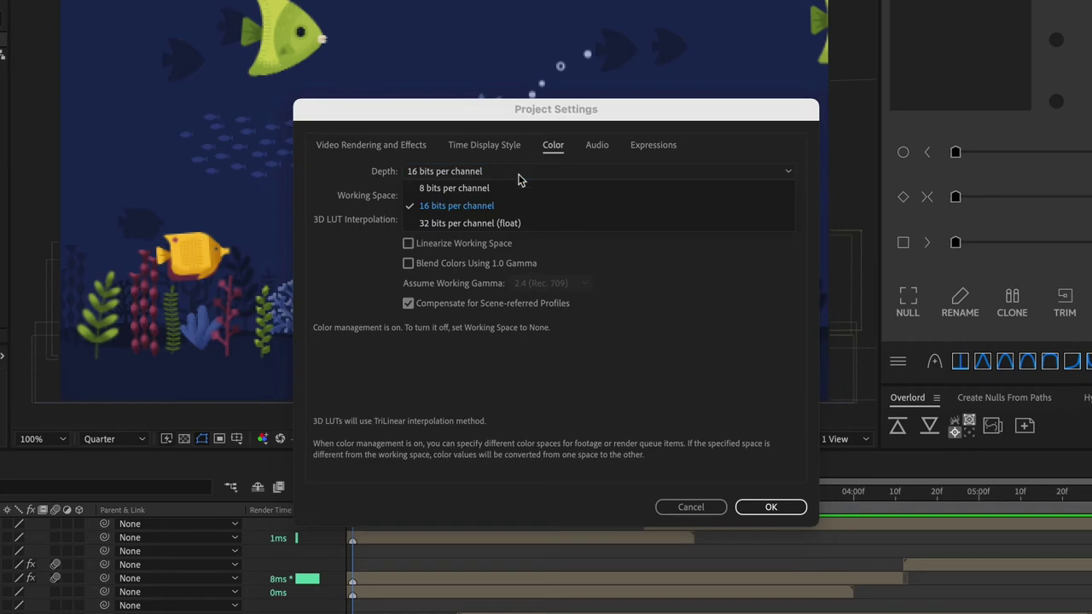
left_click(512, 188)
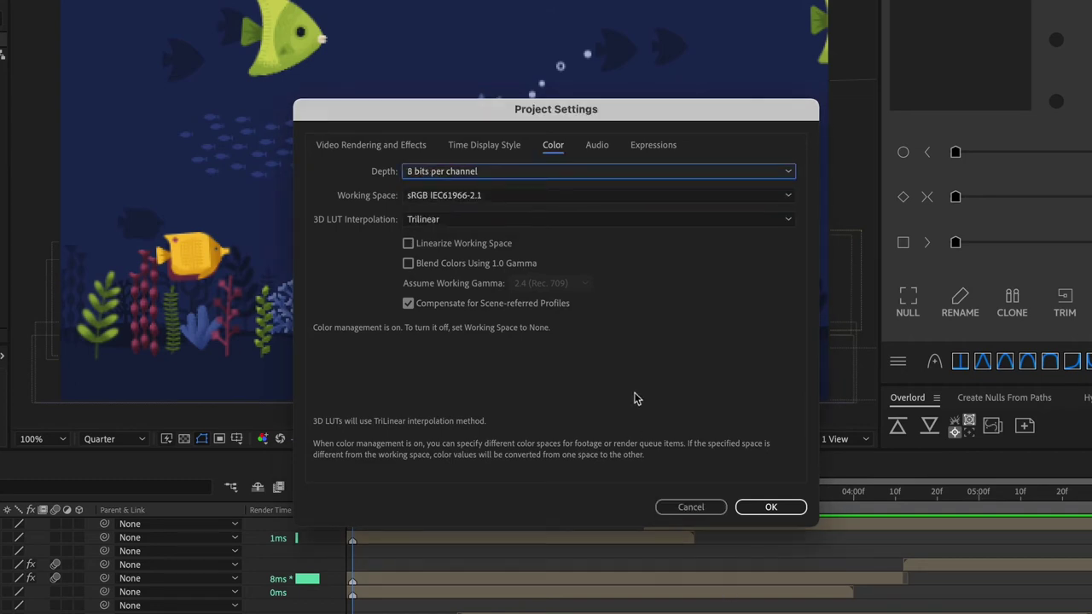
left_click(474, 176)
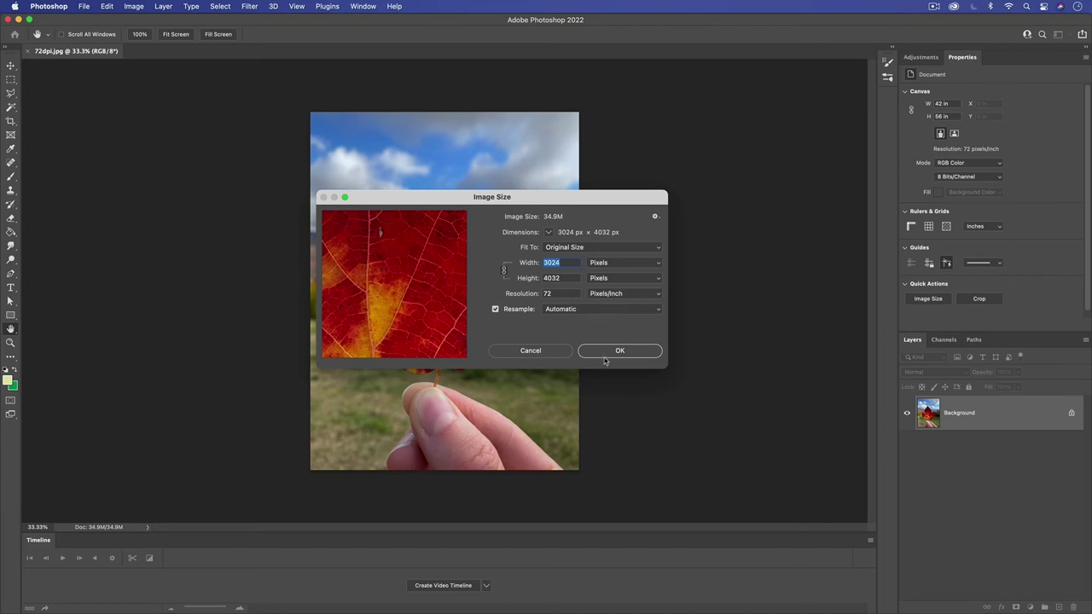
Switch from Photoshop back to After Effects from the Dock.
mouse_move(635, 610)
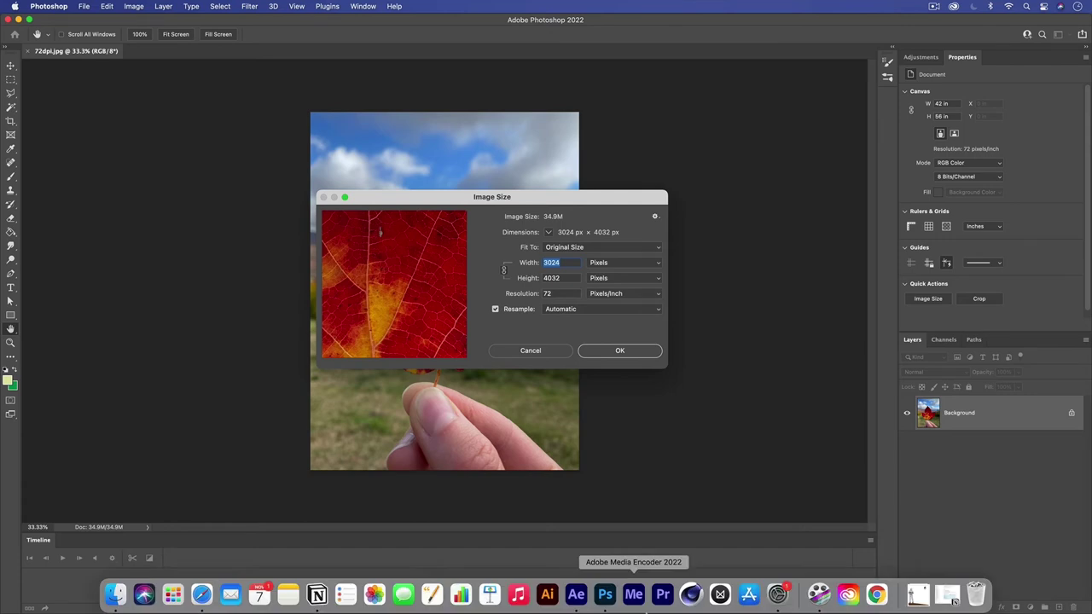
left_click(576, 594)
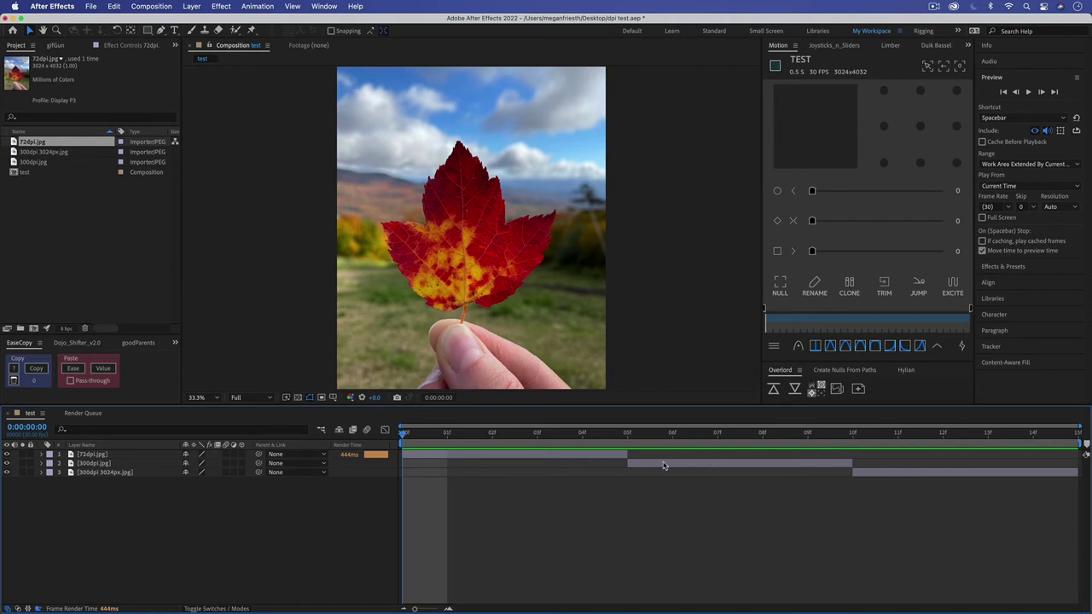
left_click(672, 442)
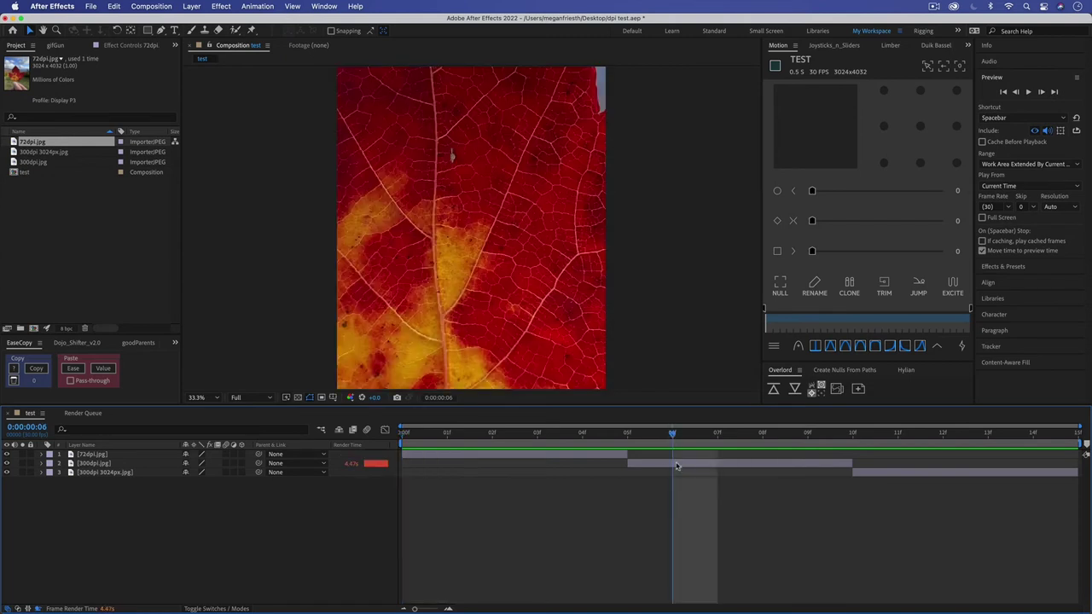
left_click(677, 465)
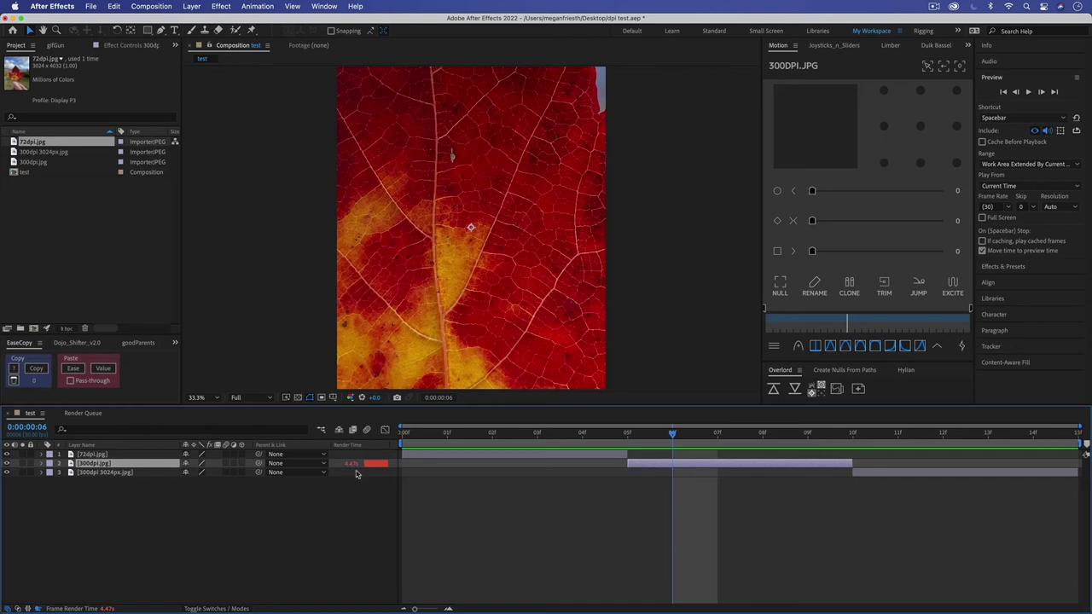
left_click(705, 436)
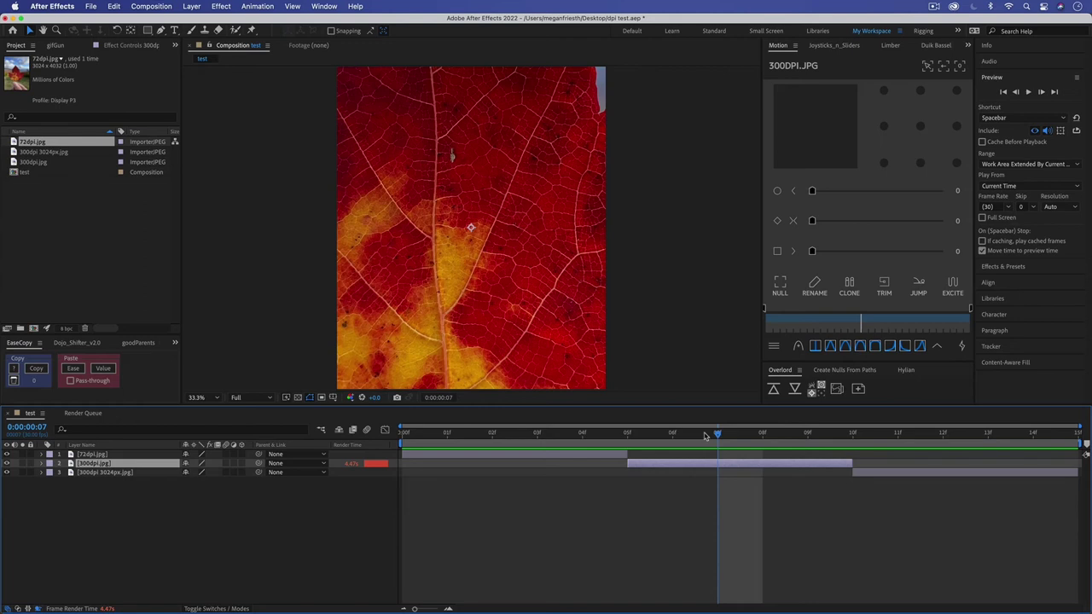
left_click(491, 434)
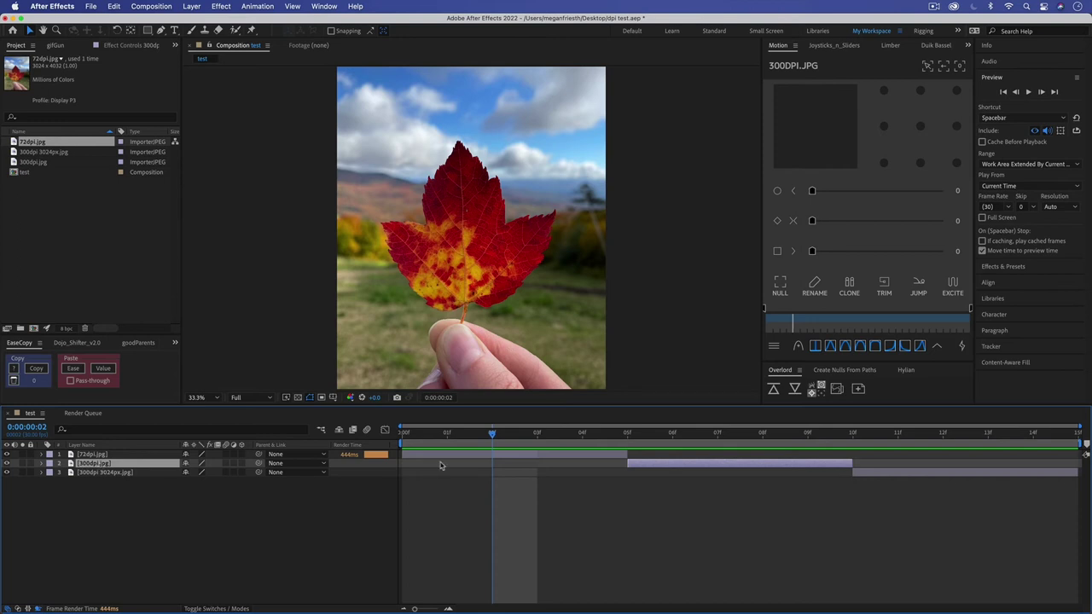
left_click(744, 437)
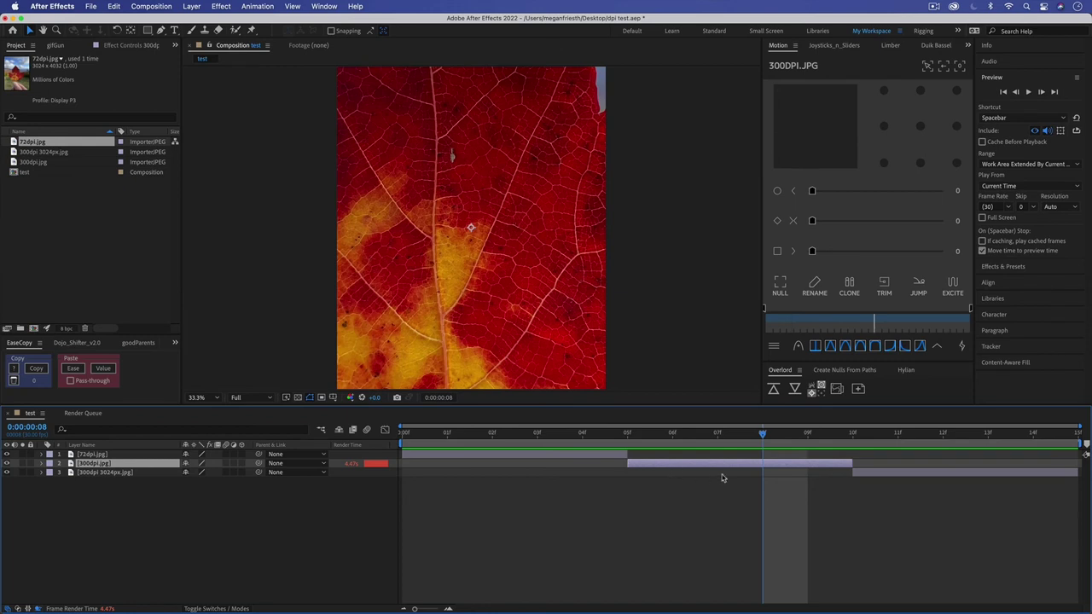
left_click(901, 437)
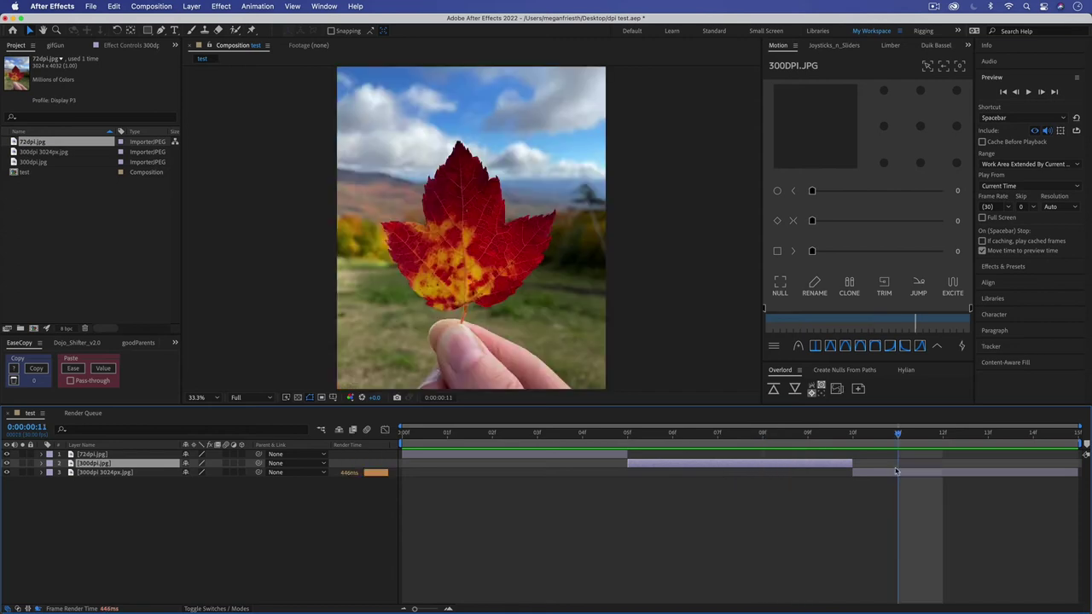
left_click(98, 474)
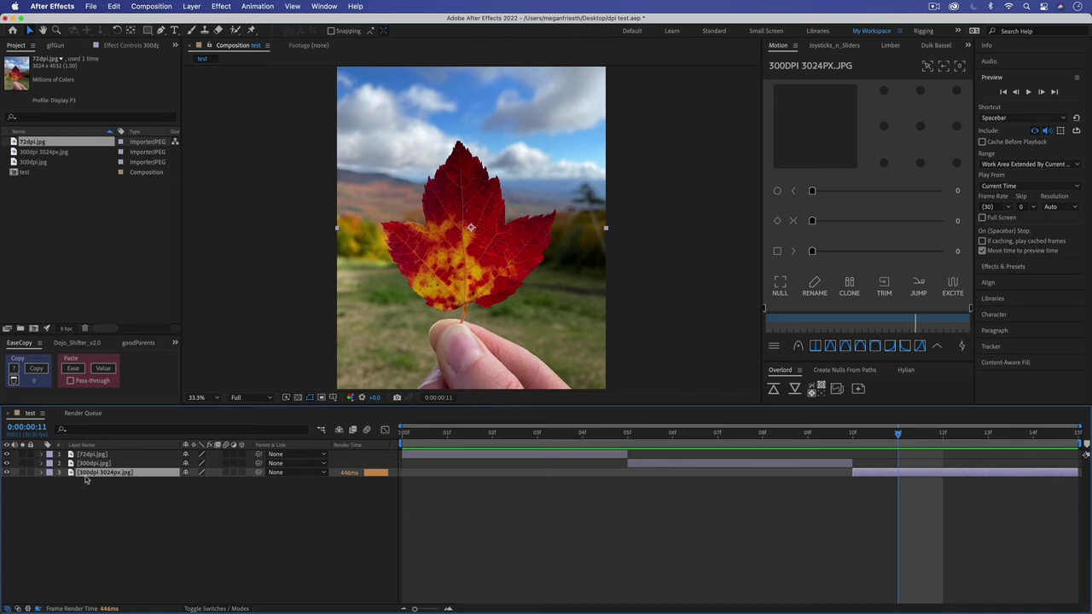
left_click(501, 437)
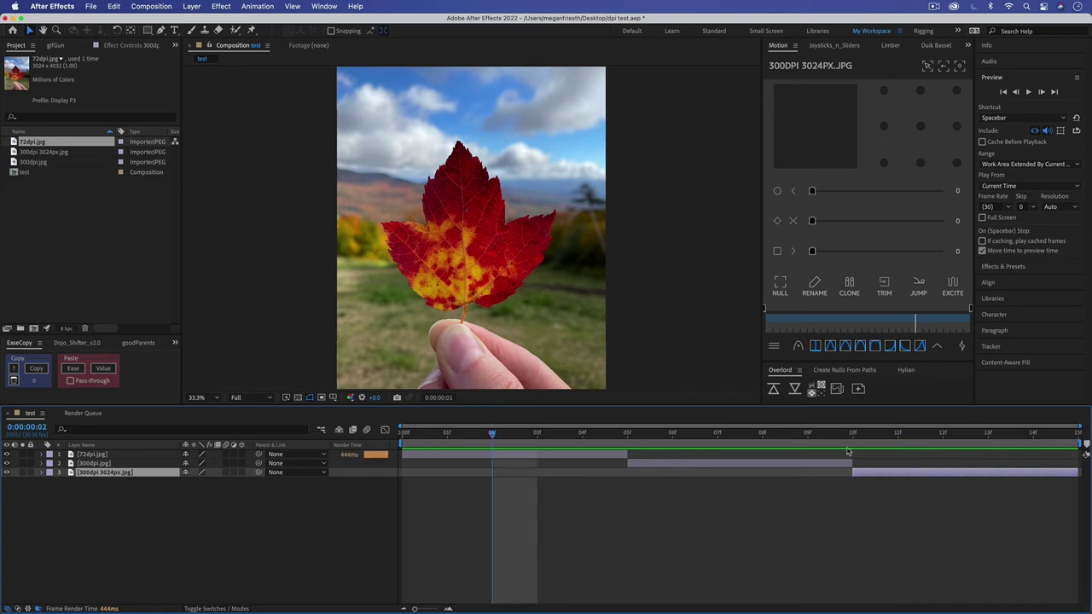
left_click(897, 436)
left_click(512, 438)
left_click(507, 456)
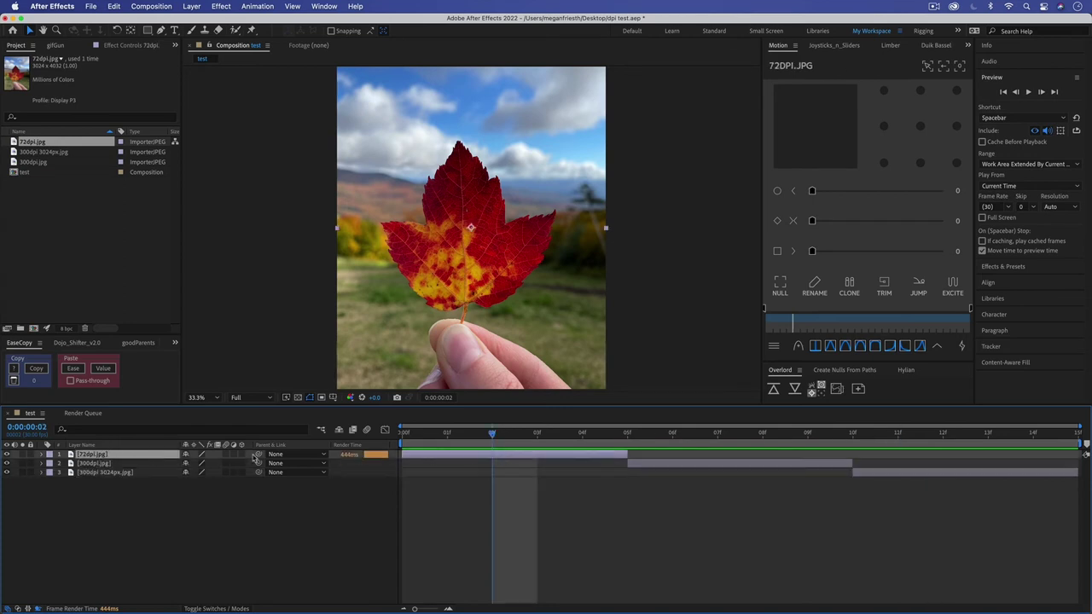
left_click(973, 435)
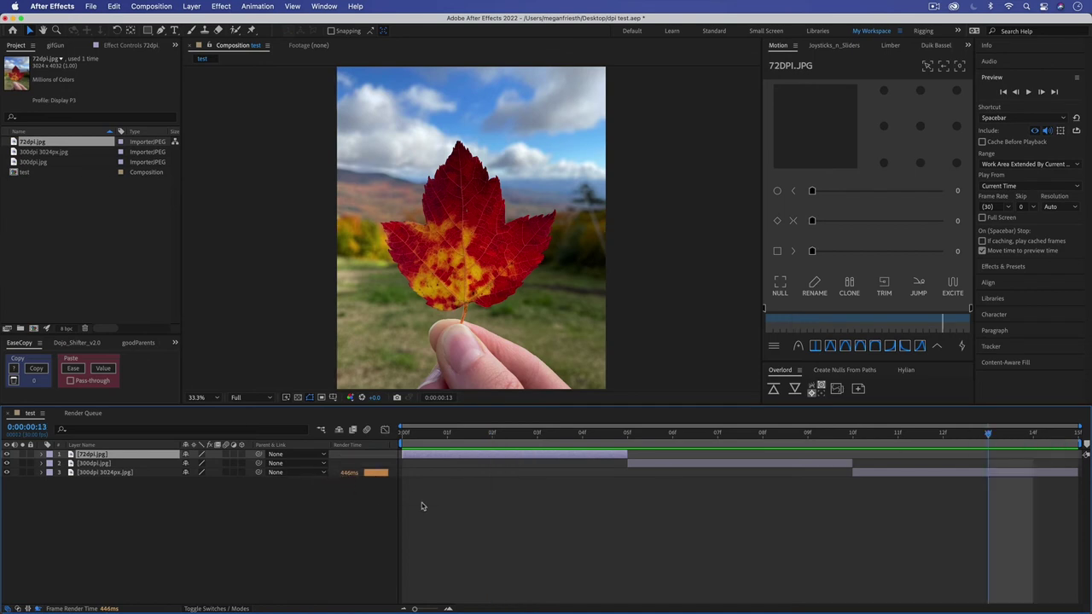
left_click(463, 438)
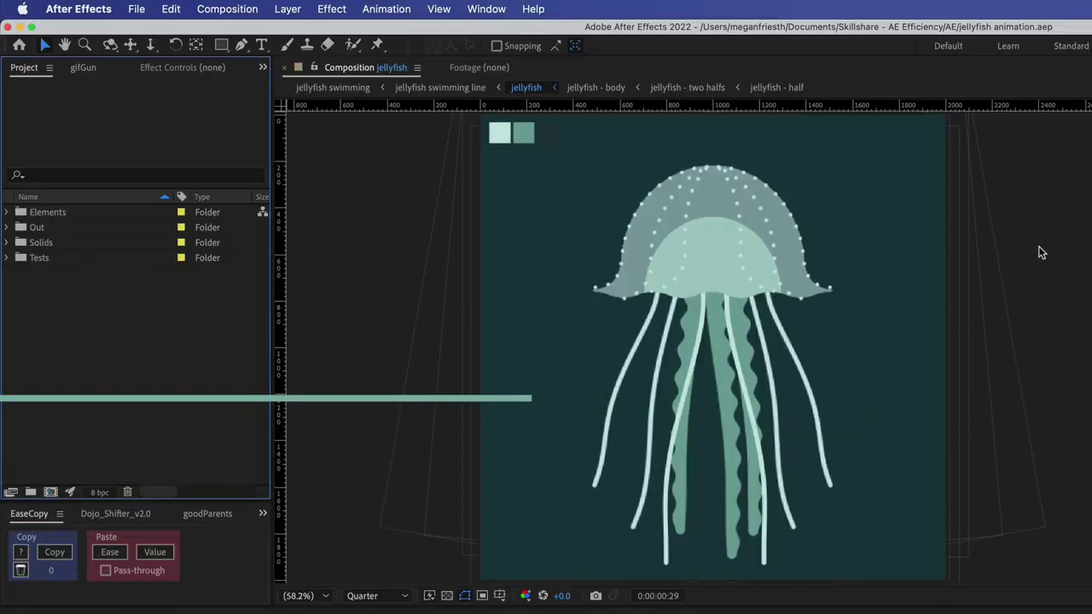
In Memory & Performance preferences, reserve 12 GB of RAM for other applications.
left_click(88, 10)
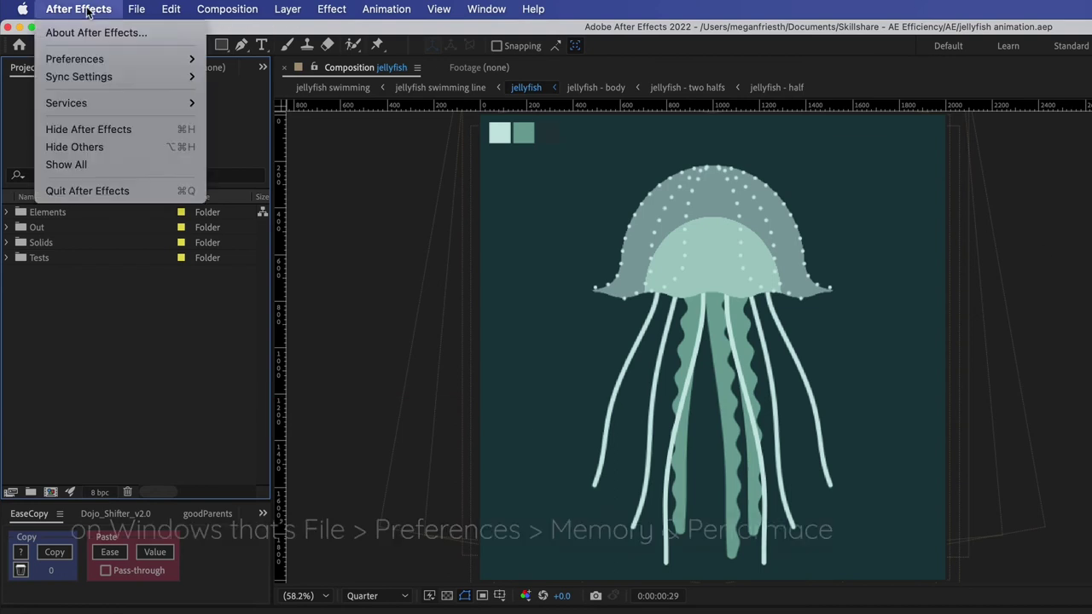
mouse_move(116, 64)
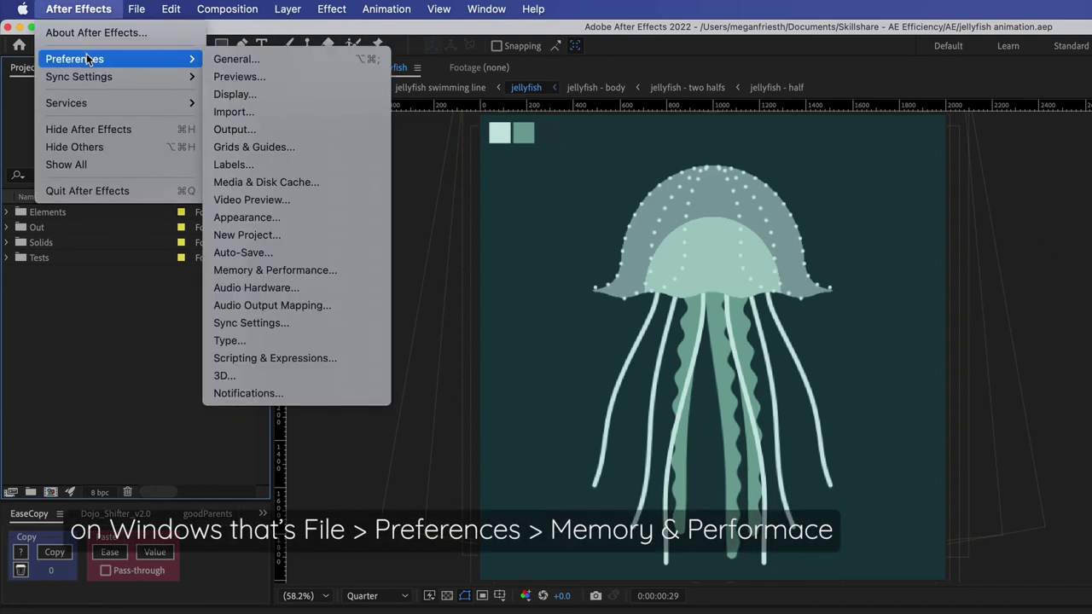
left_click(319, 275)
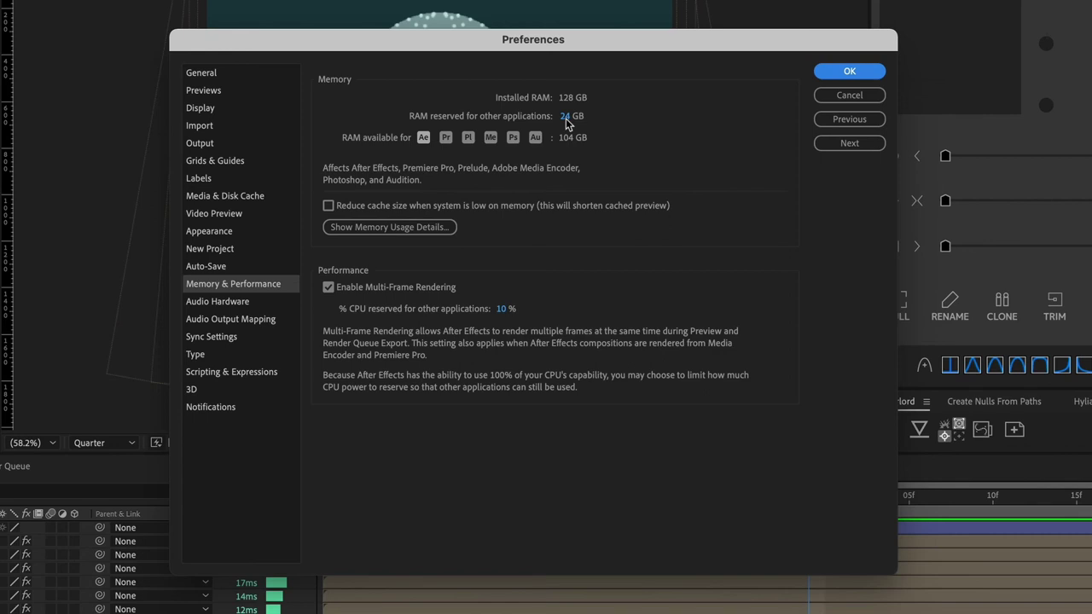
key("Tab")
type("12")
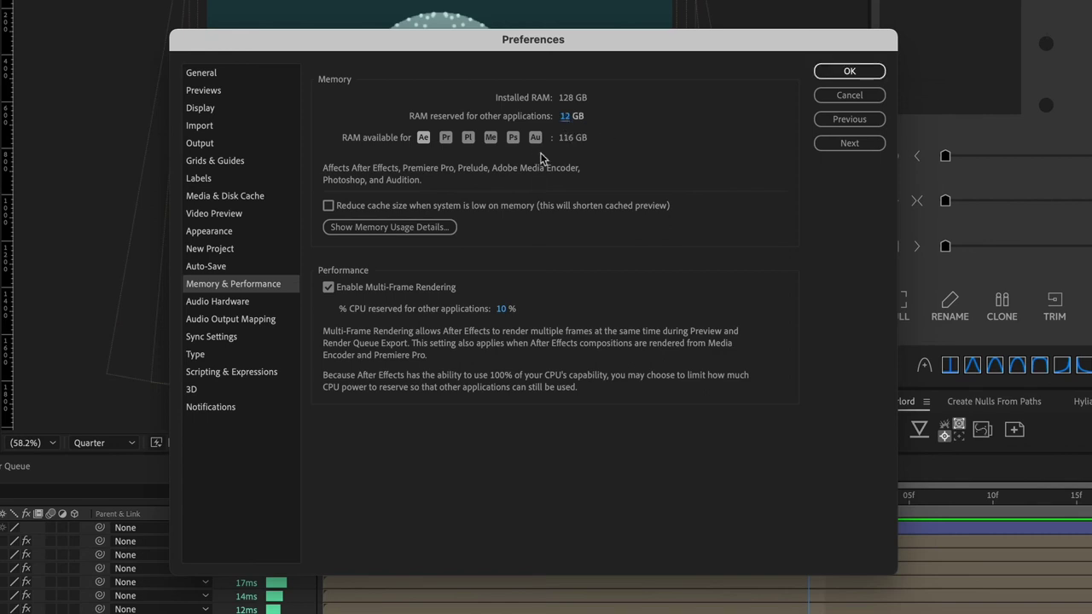
left_click(416, 140)
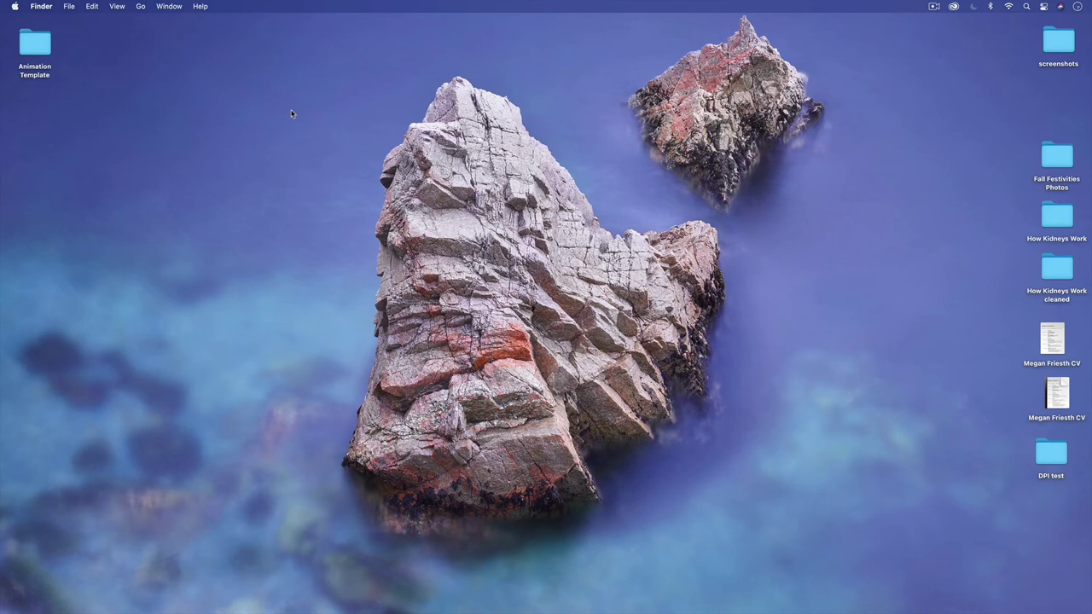
Check the Mac's storage usage in About This Mac.
left_click(15, 7)
left_click(25, 22)
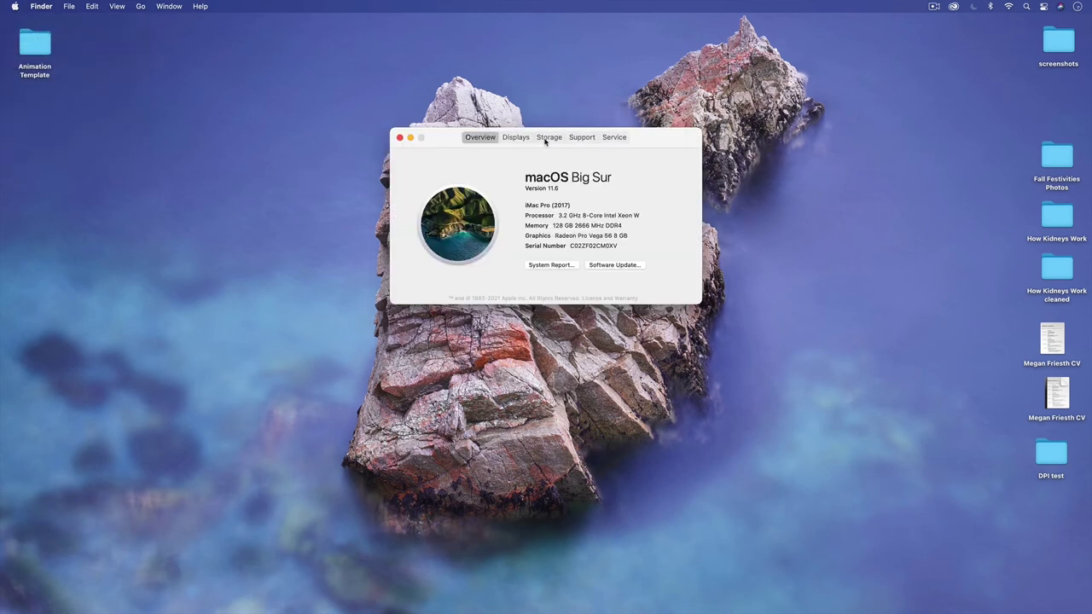
left_click(549, 138)
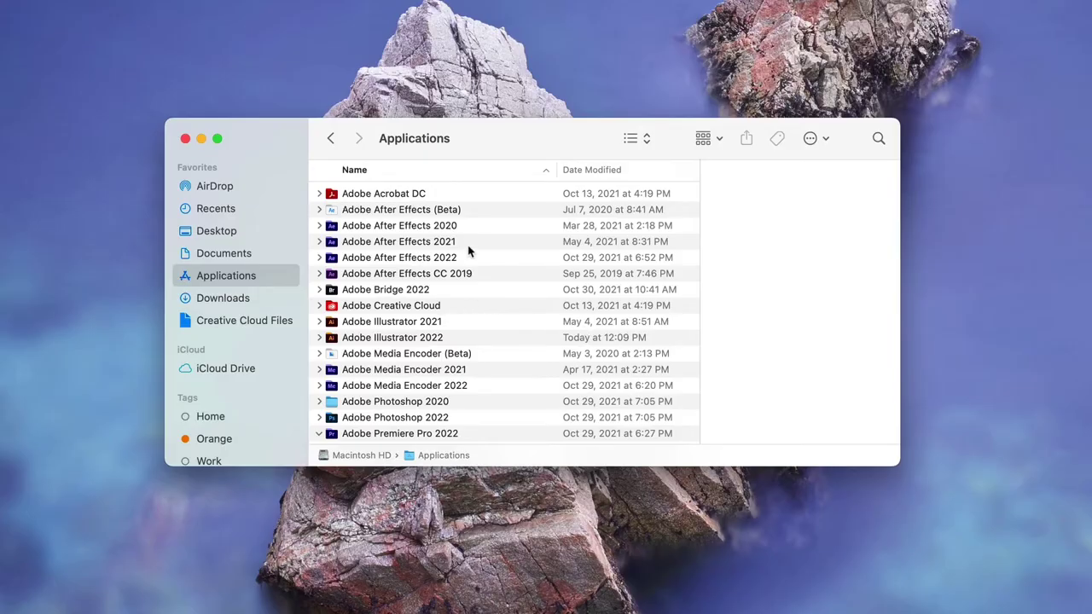
Select the older Adobe app folders in Applications, from After Effects CC 2019 to Illustrator 2021.
left_click(450, 227)
left_click(464, 241)
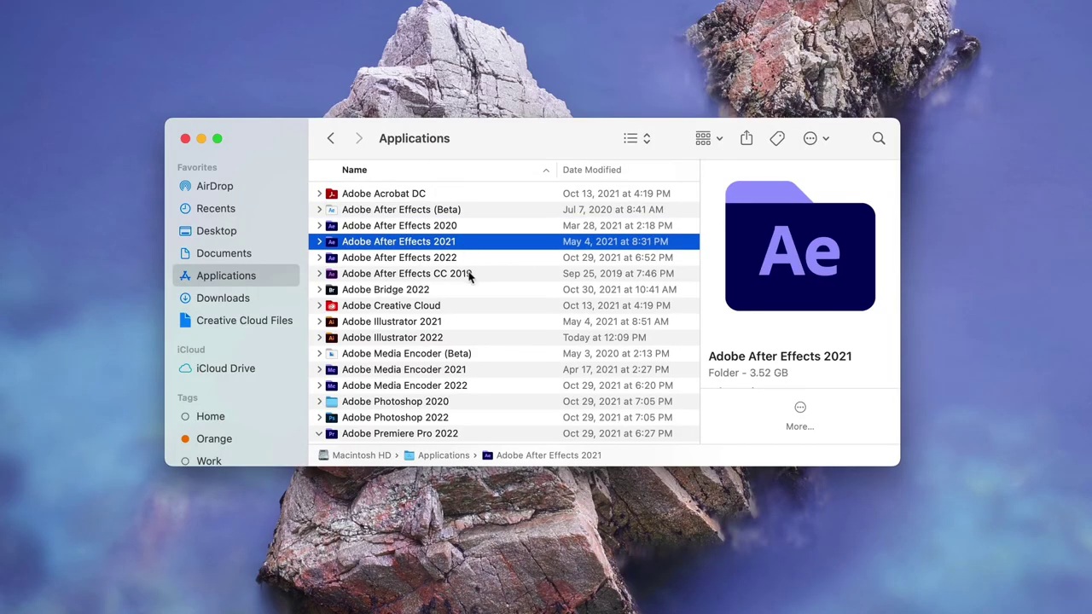
left_click(469, 271)
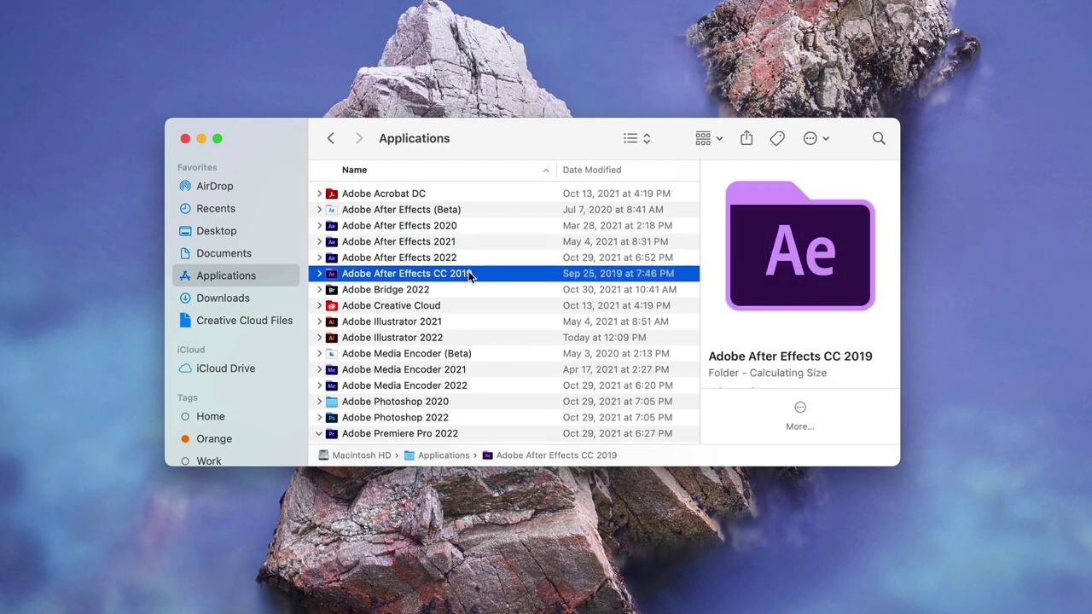
left_click(465, 369)
left_click(455, 401)
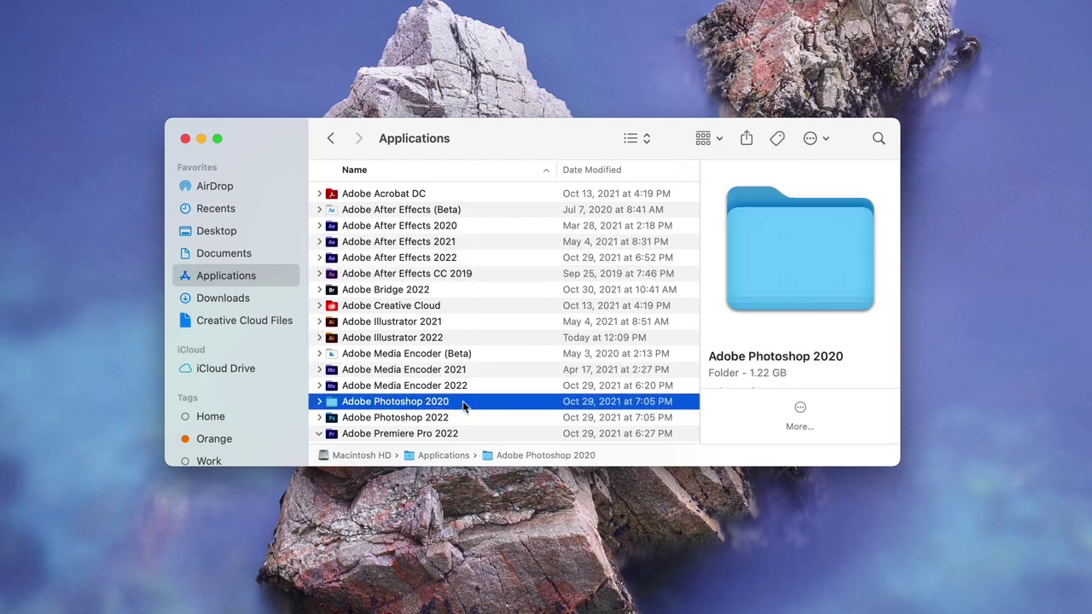
left_click(443, 322)
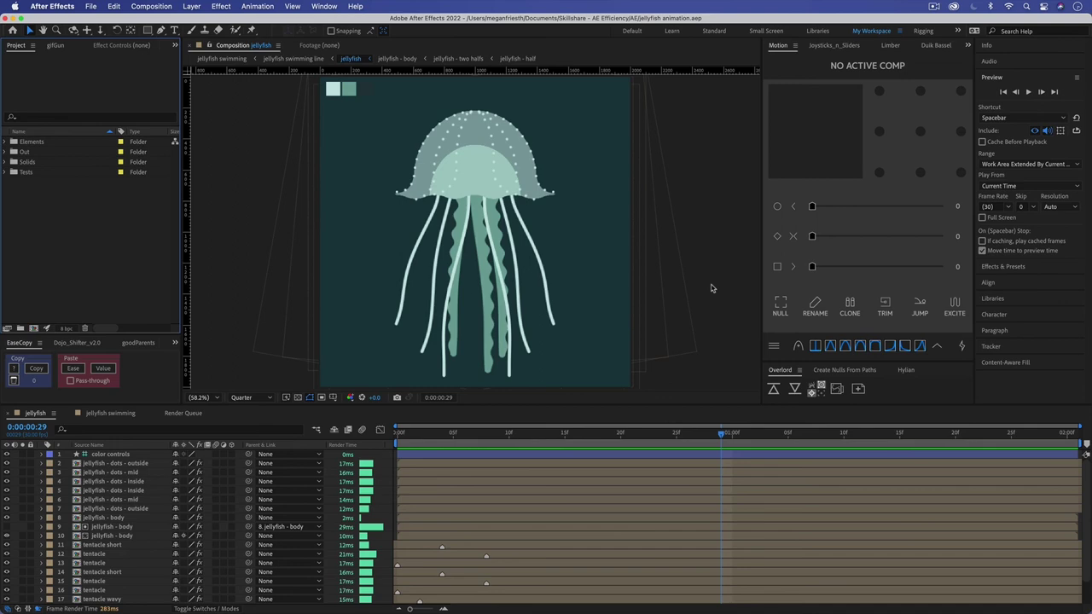
key("super+k")
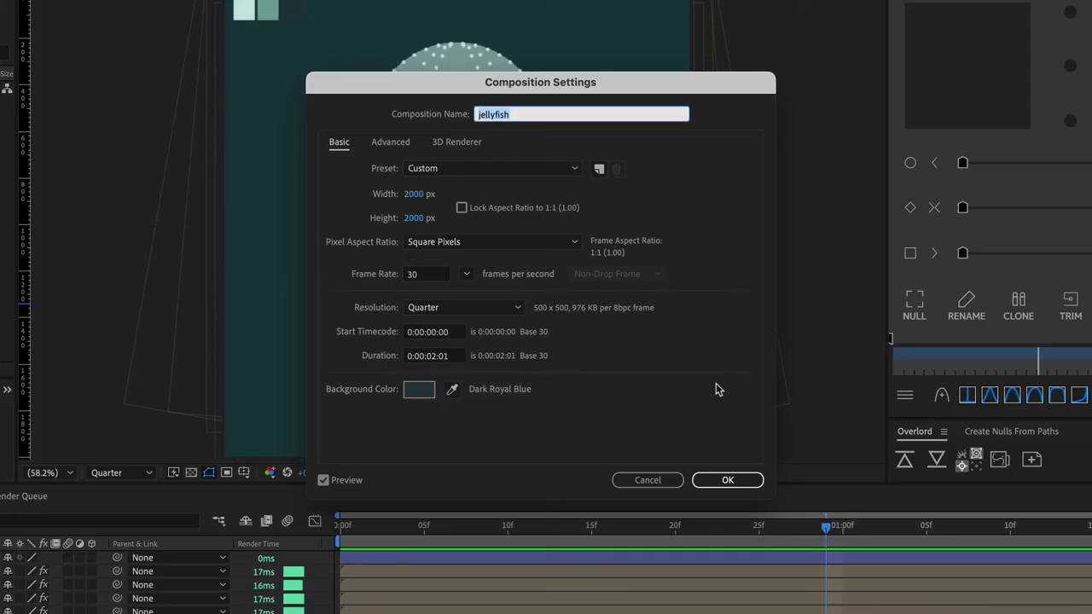
left_click(466, 276)
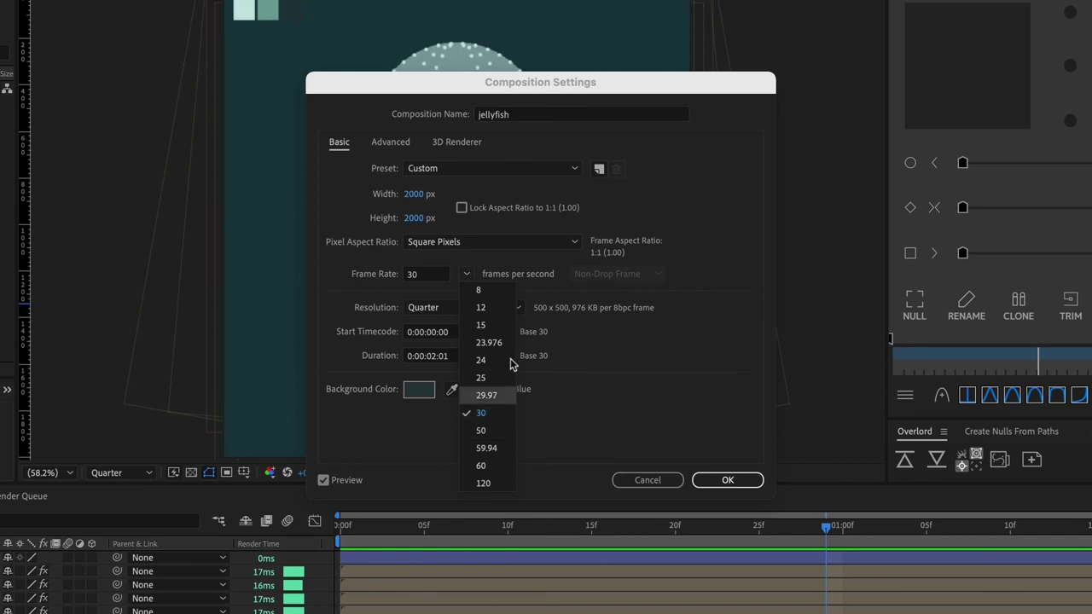
left_click(629, 408)
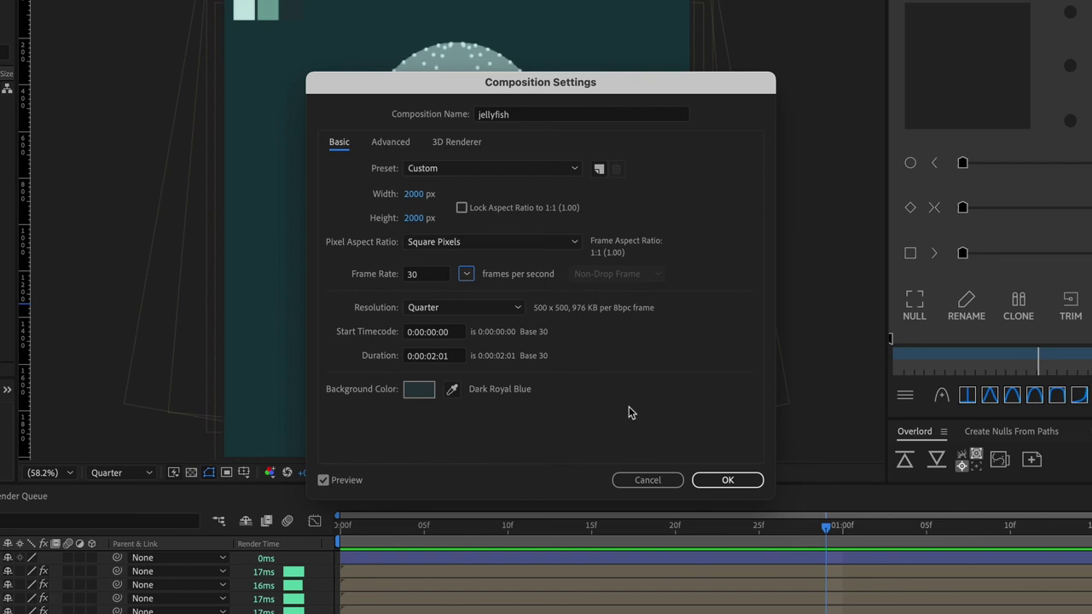
left_click(465, 274)
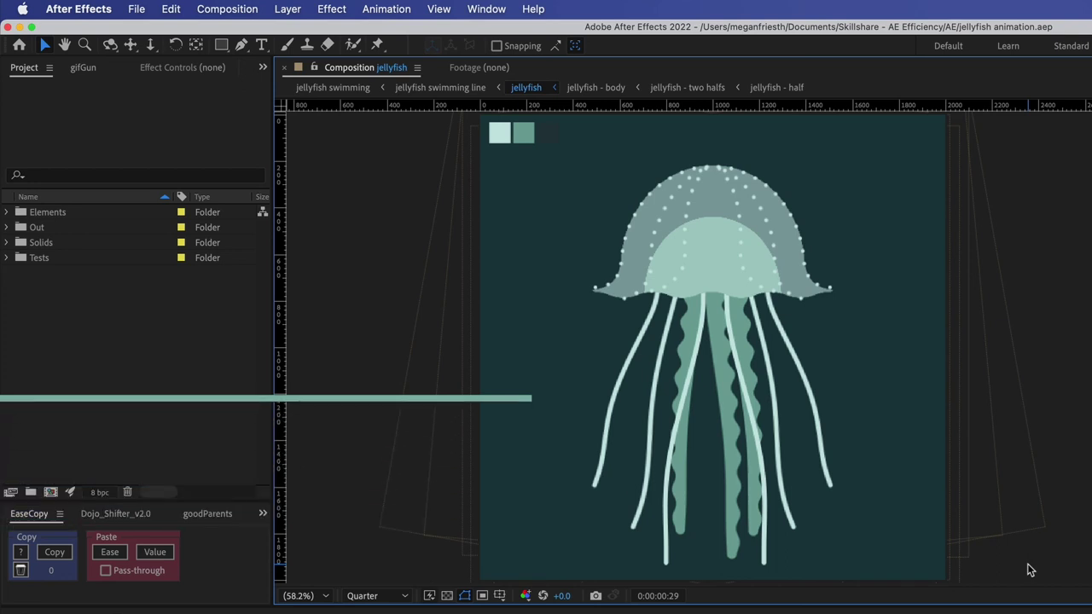
Purge all memory and disk cache, quit After Effects, and choose to restart the Mac.
left_click(169, 10)
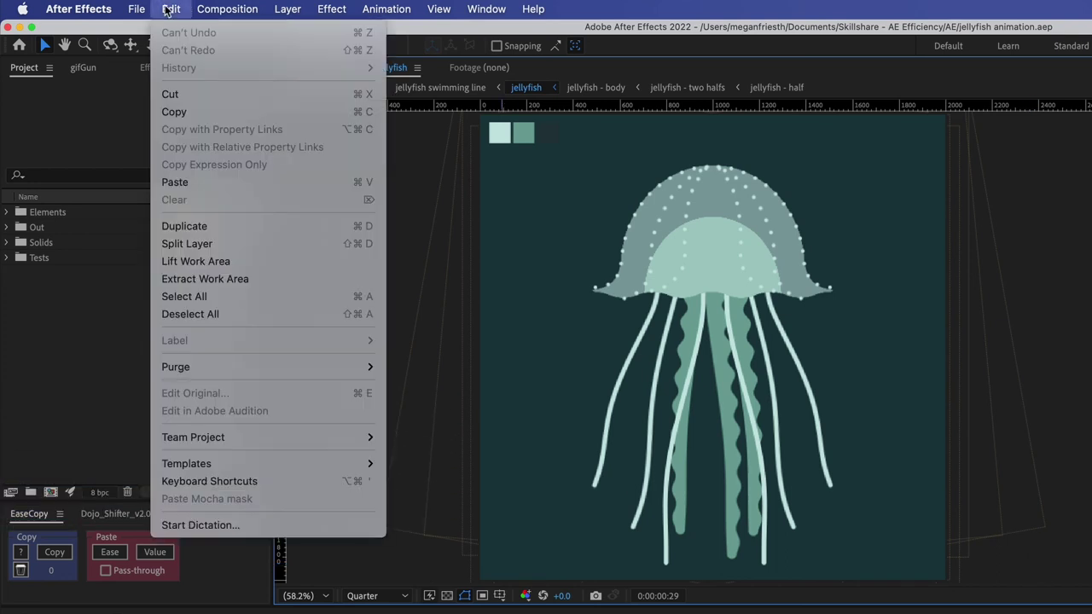
mouse_move(221, 368)
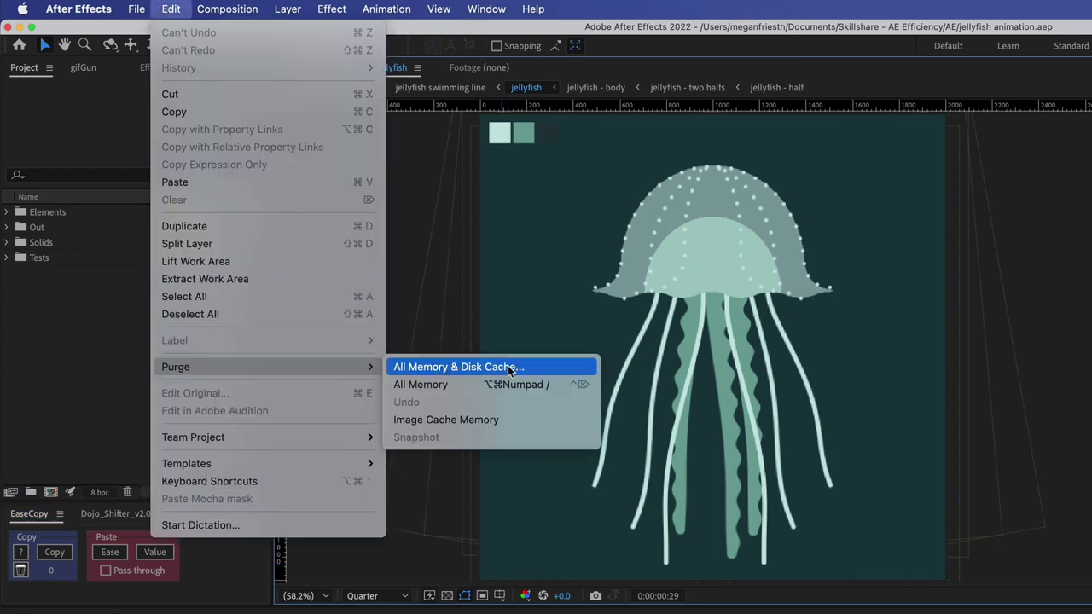
left_click(546, 366)
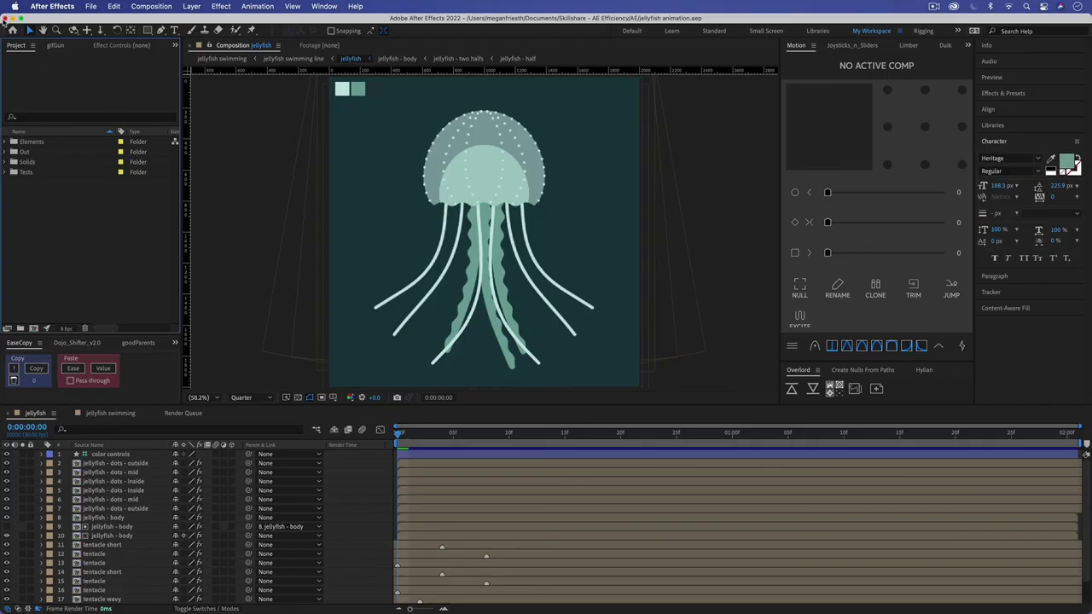
left_click(6, 19)
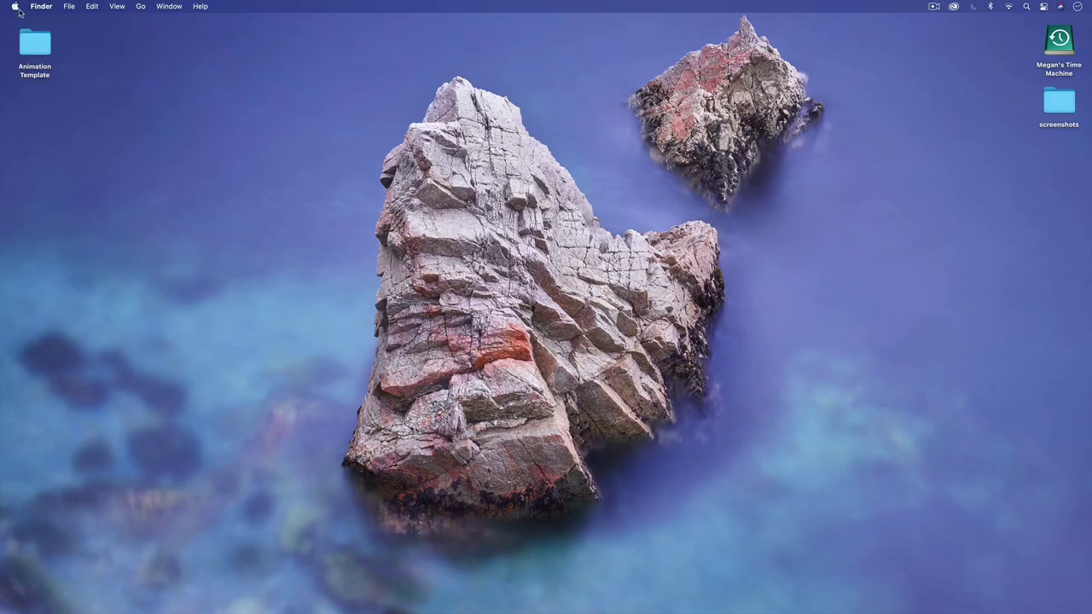
left_click(16, 7)
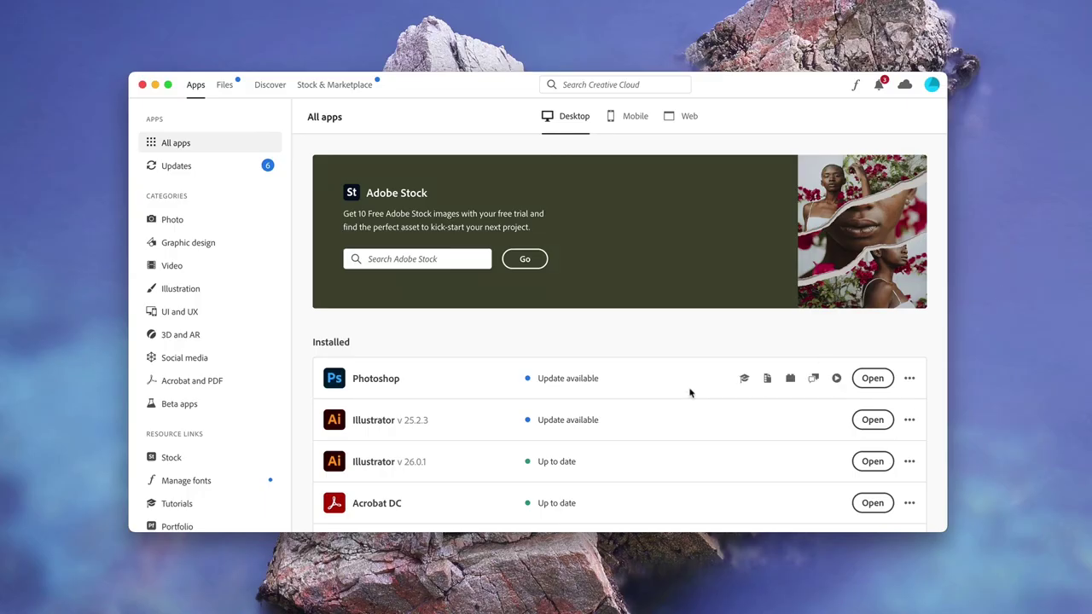
Scroll Creative Cloud's installed apps down to the four After Effects versions.
scroll(689, 391, "down", 4)
scroll(690, 391, "down", 2)
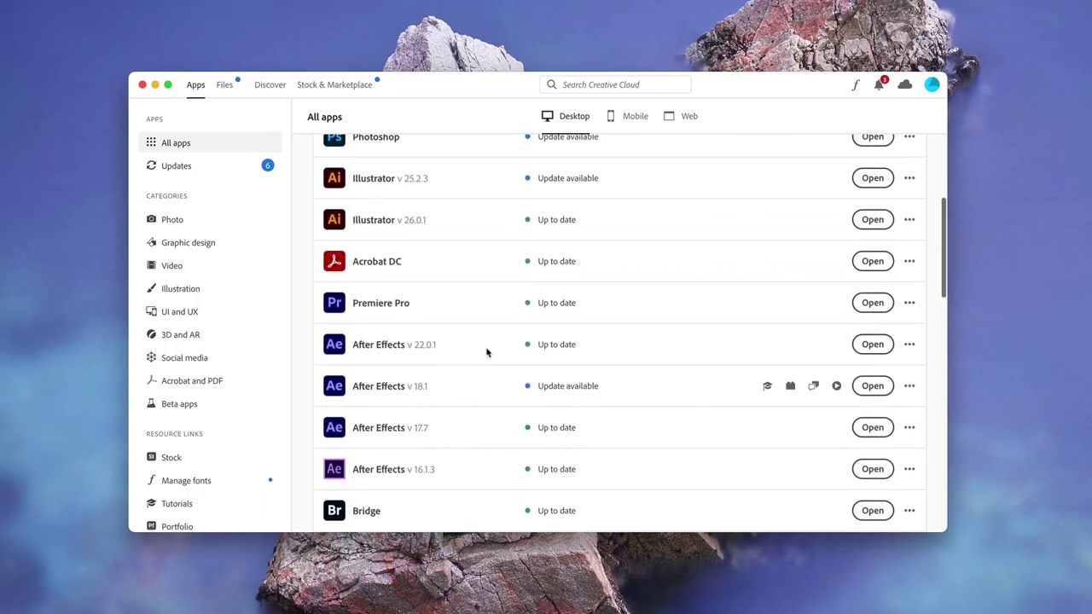